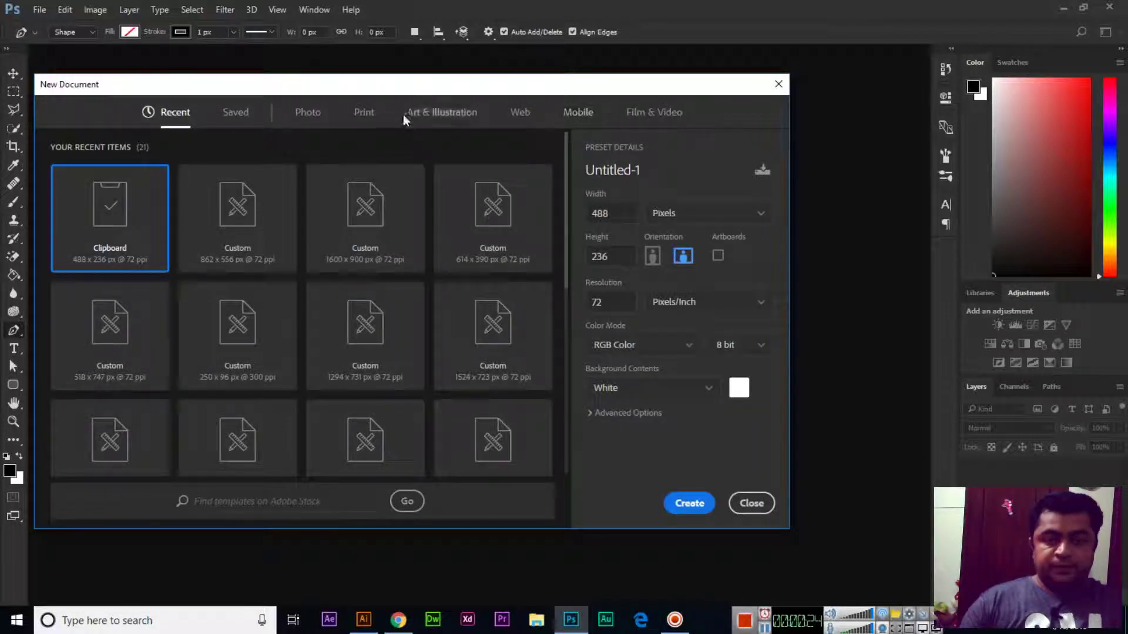
Create a blank white A4 landscape document from the Print presets
{"action": "left_click", "coordinate": [374, 116]}
{"action": "left_click", "coordinate": [482, 231]}
{"action": "left_click", "coordinate": [682, 256]}
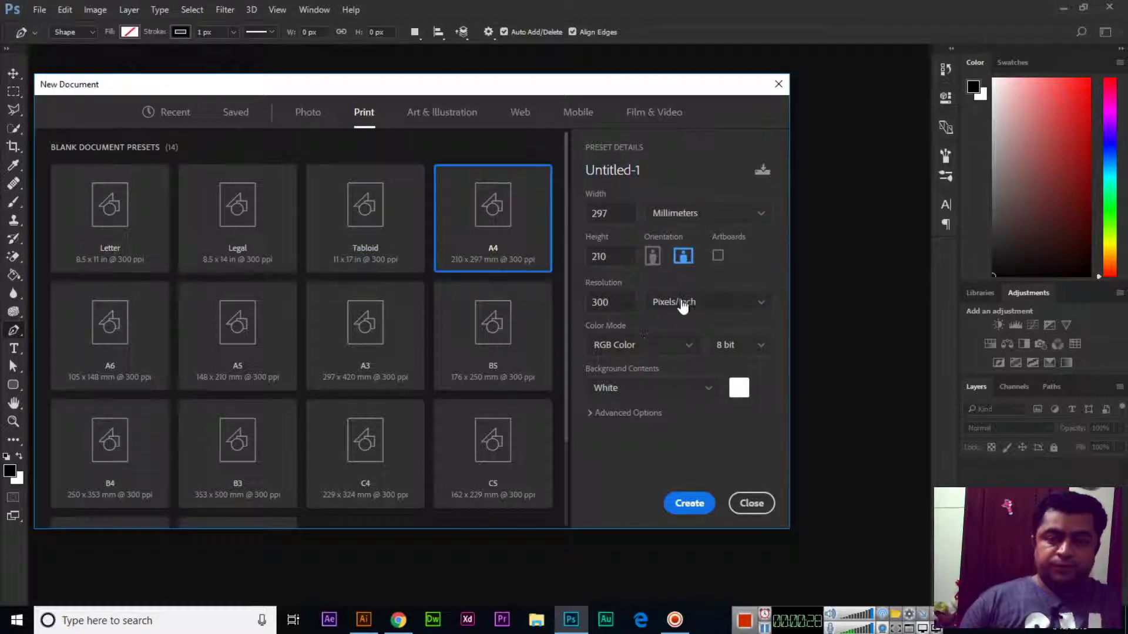
{"action": "left_click", "coordinate": [690, 505]}
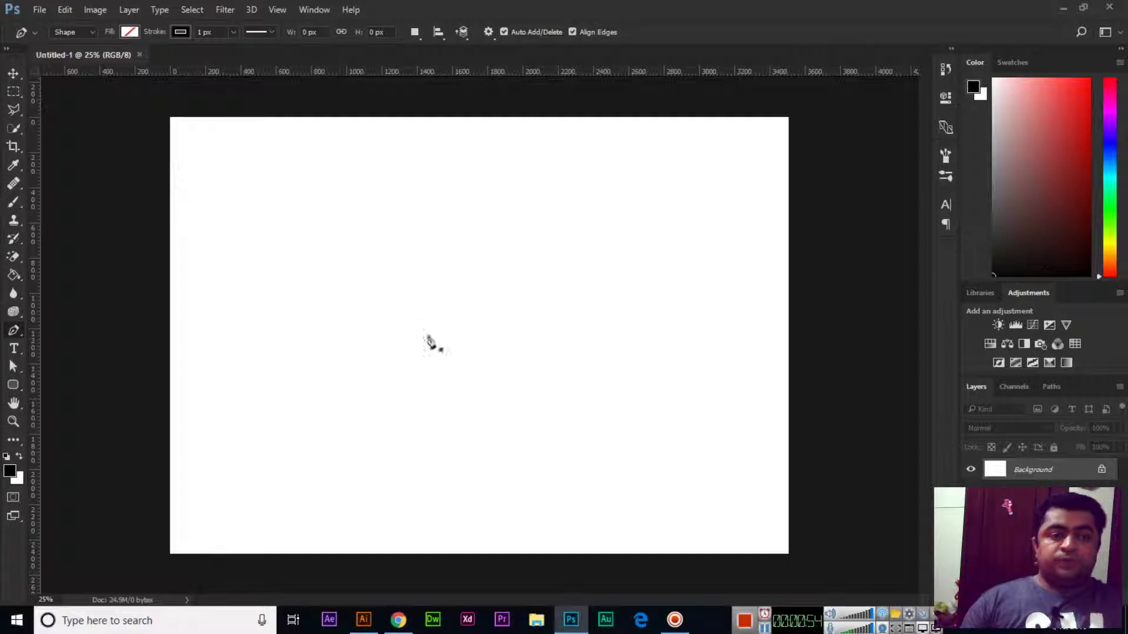
{"action": "left_click", "coordinate": [87, 34]}
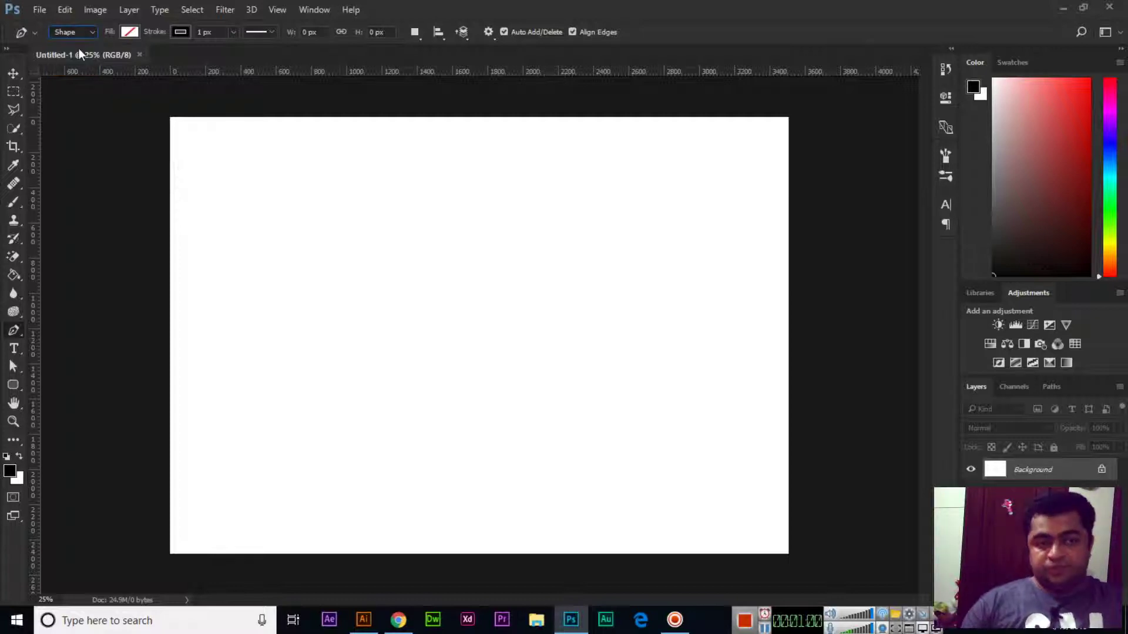
{"action": "left_click", "coordinate": [129, 31]}
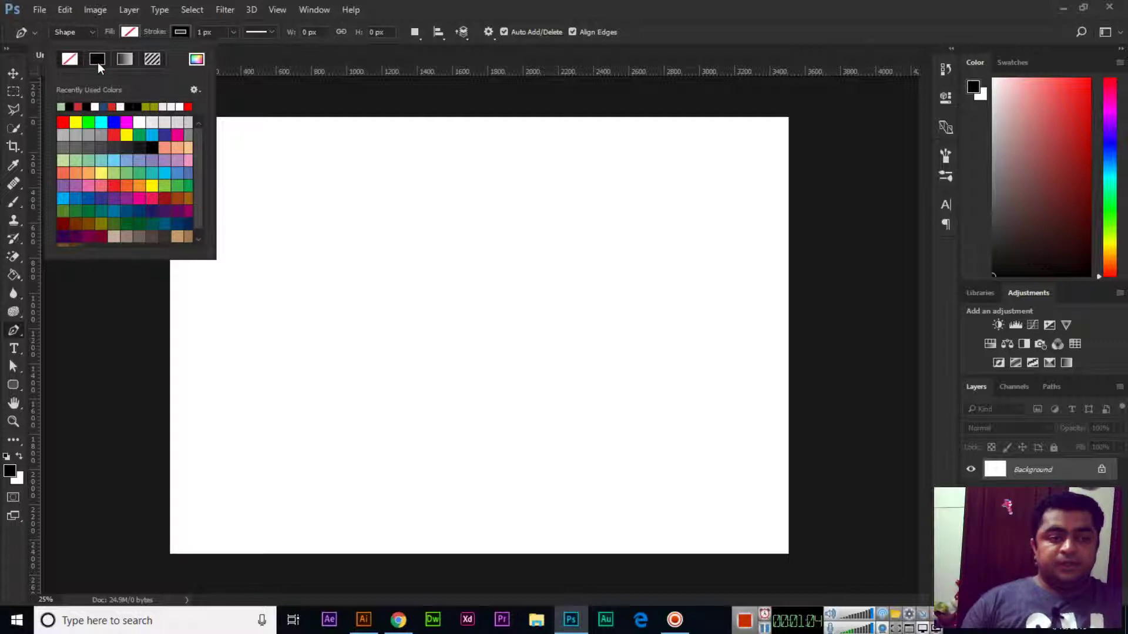
{"action": "left_click", "coordinate": [125, 58]}
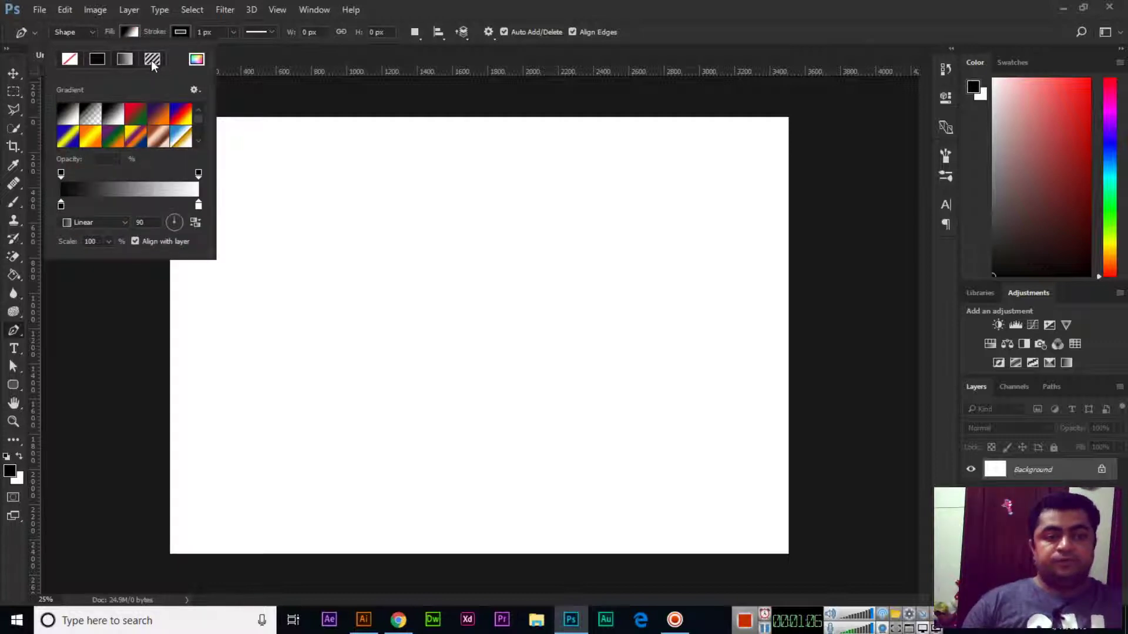
{"action": "left_click", "coordinate": [151, 60]}
{"action": "left_click", "coordinate": [70, 61]}
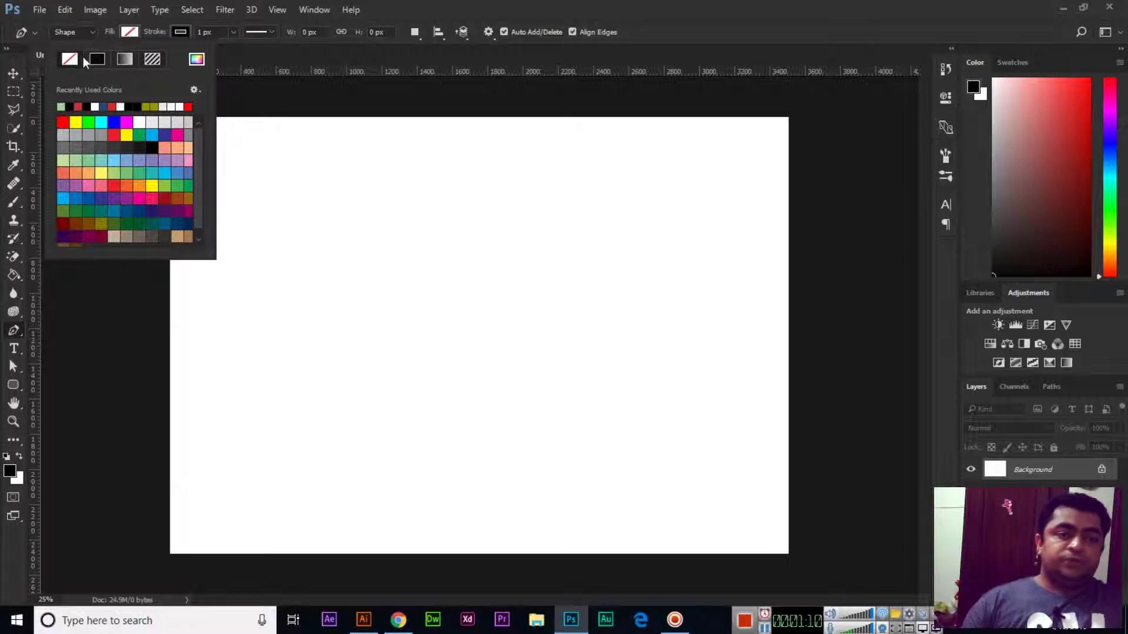
{"action": "left_click", "coordinate": [457, 2]}
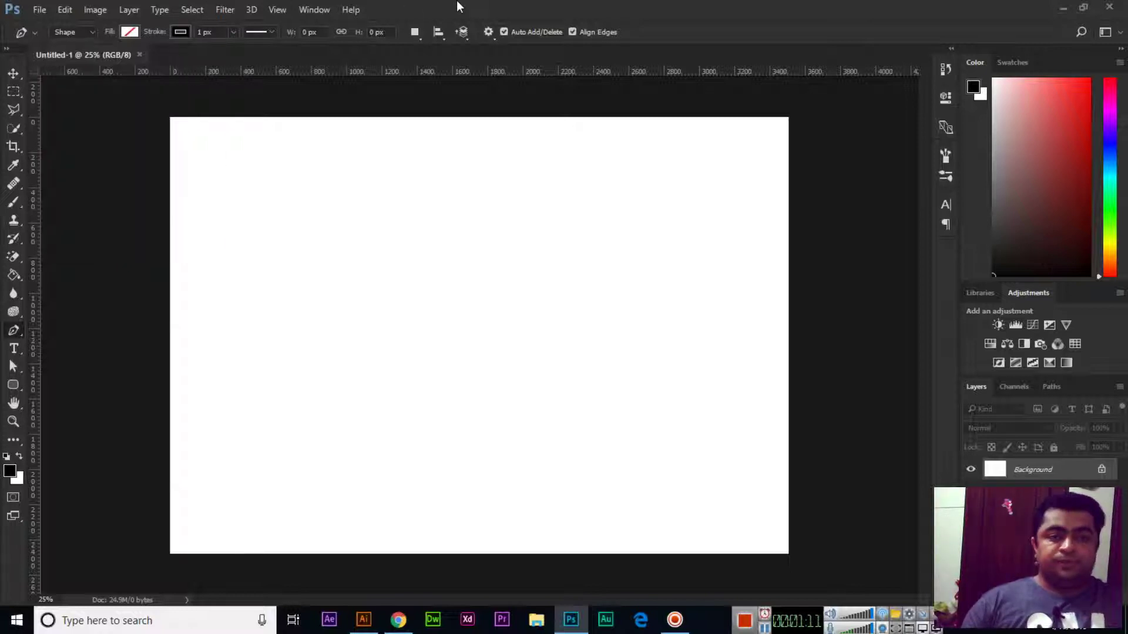
{"action": "left_click", "coordinate": [181, 32]}
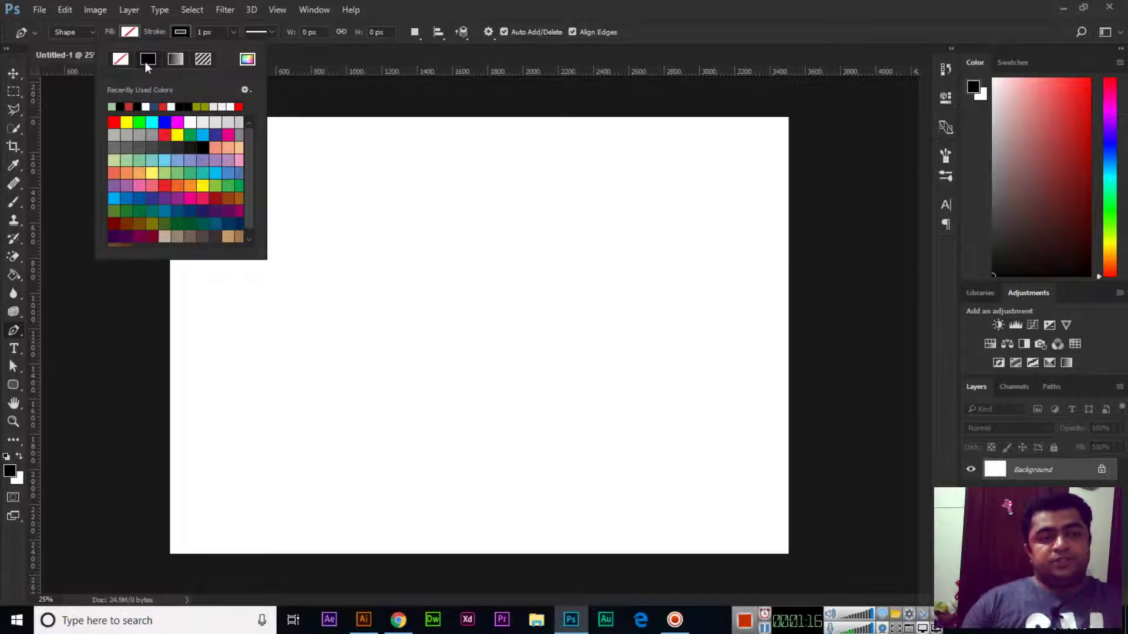
{"action": "left_click", "coordinate": [186, 27]}
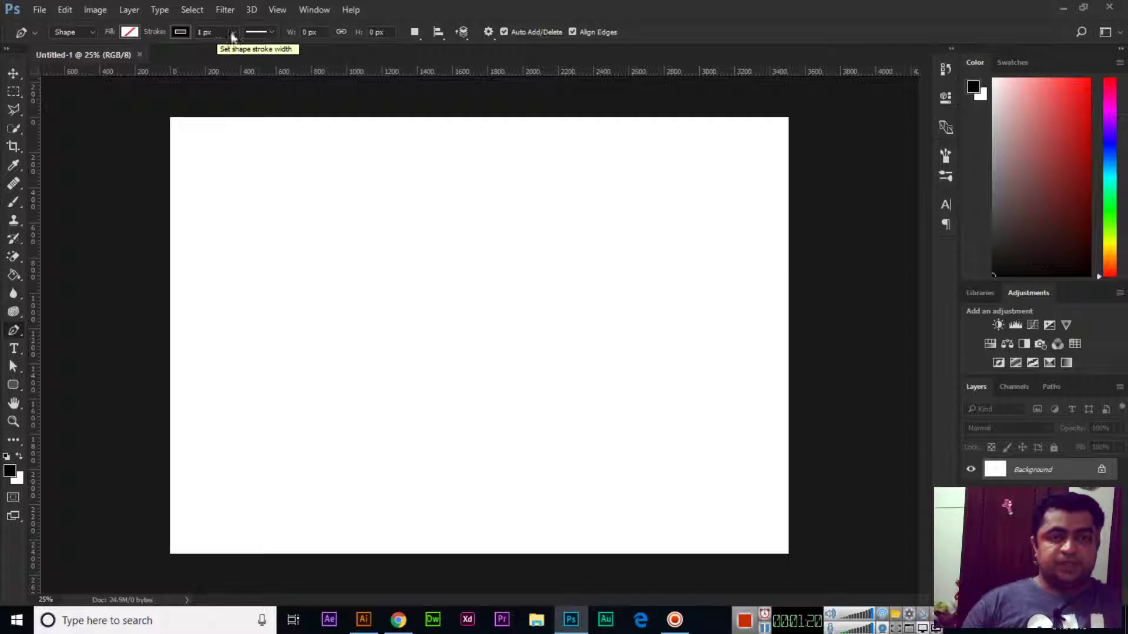
{"action": "left_click", "coordinate": [271, 33]}
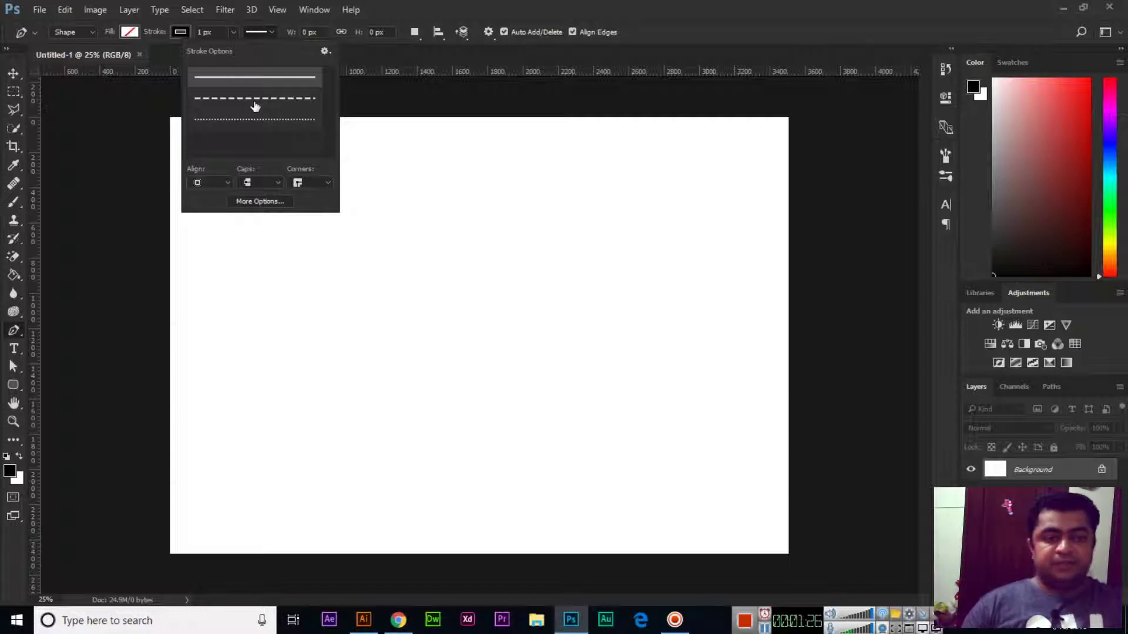
{"action": "left_click", "coordinate": [516, 2]}
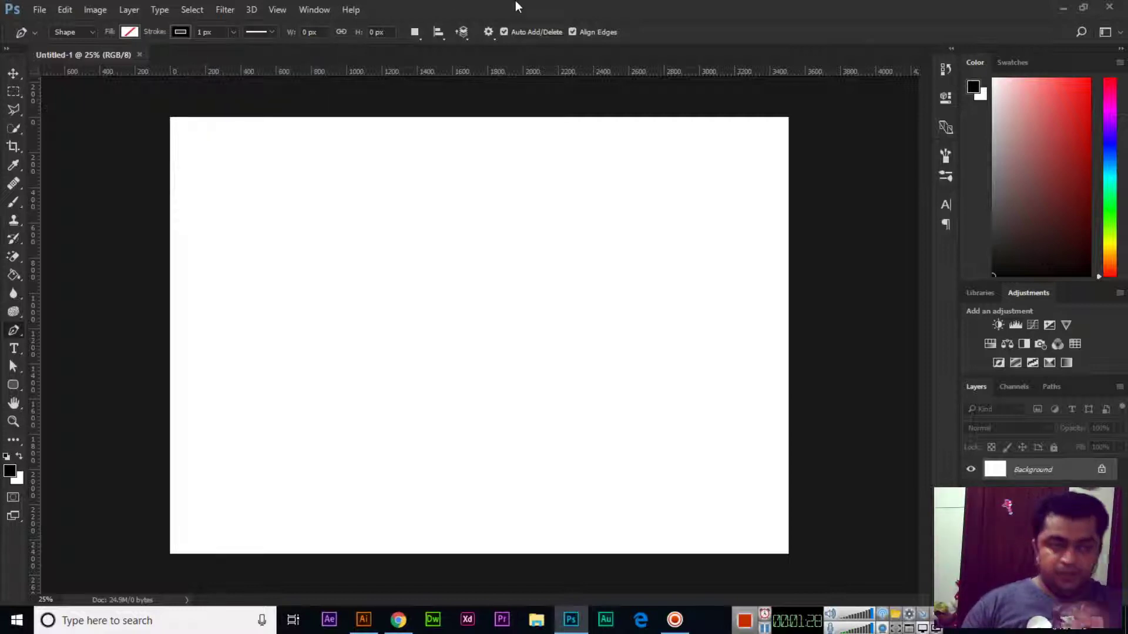
{"action": "right_click", "coordinate": [14, 331]}
{"action": "left_click", "coordinate": [58, 331]}
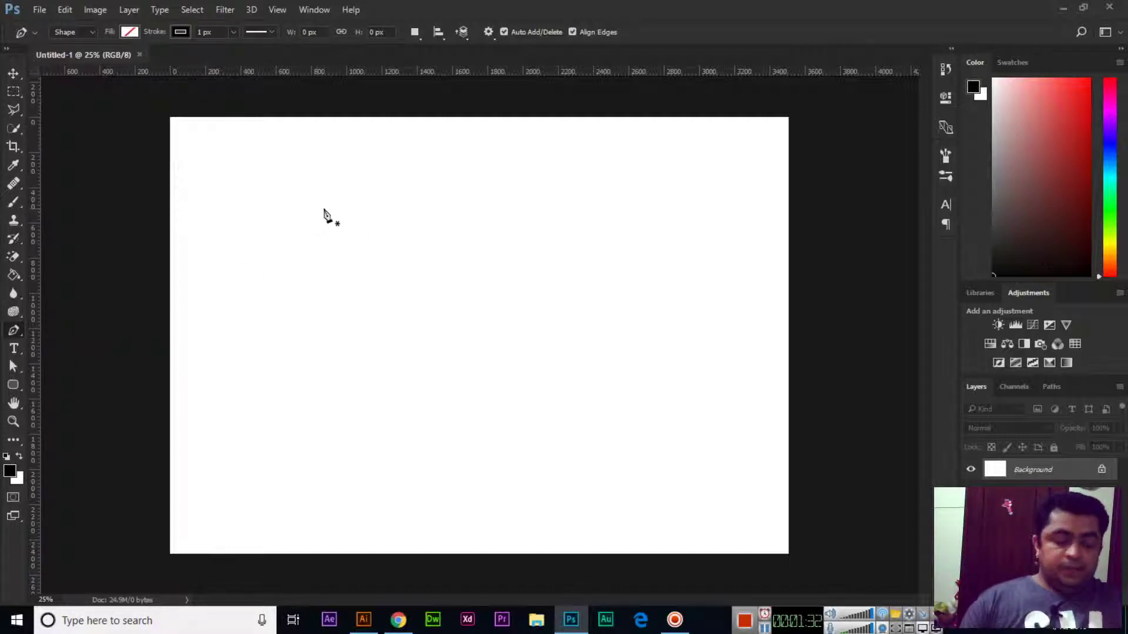
Draw the shape's horizontal top edge with the Pen tool, redoing an initially slanted segment
{"action": "left_click", "coordinate": [304, 182]}
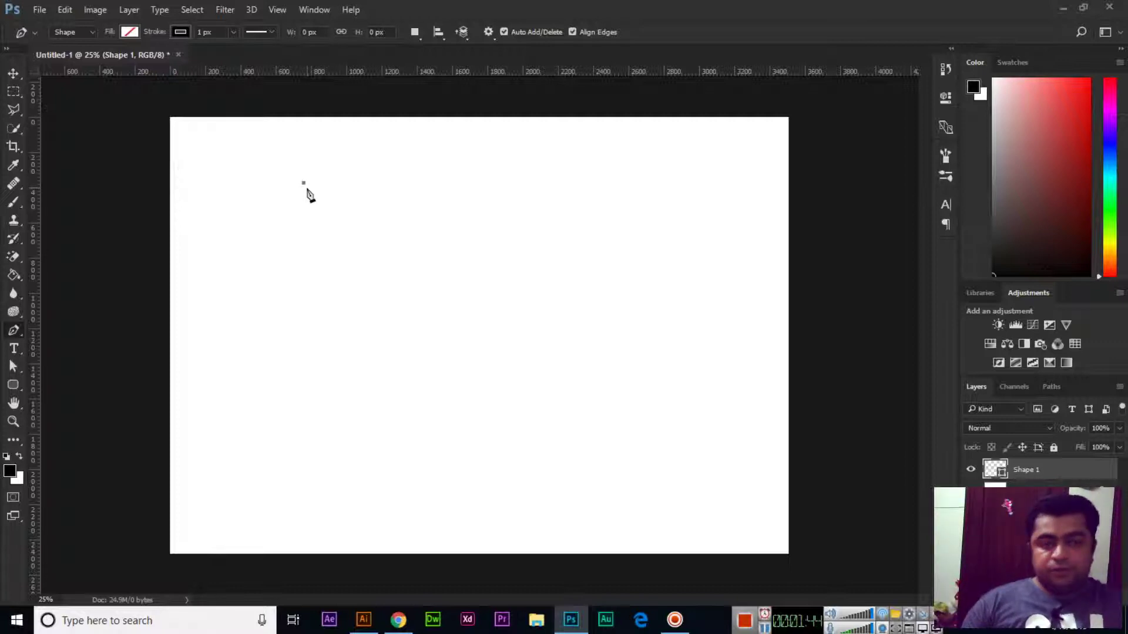
{"action": "left_click", "coordinate": [494, 181]}
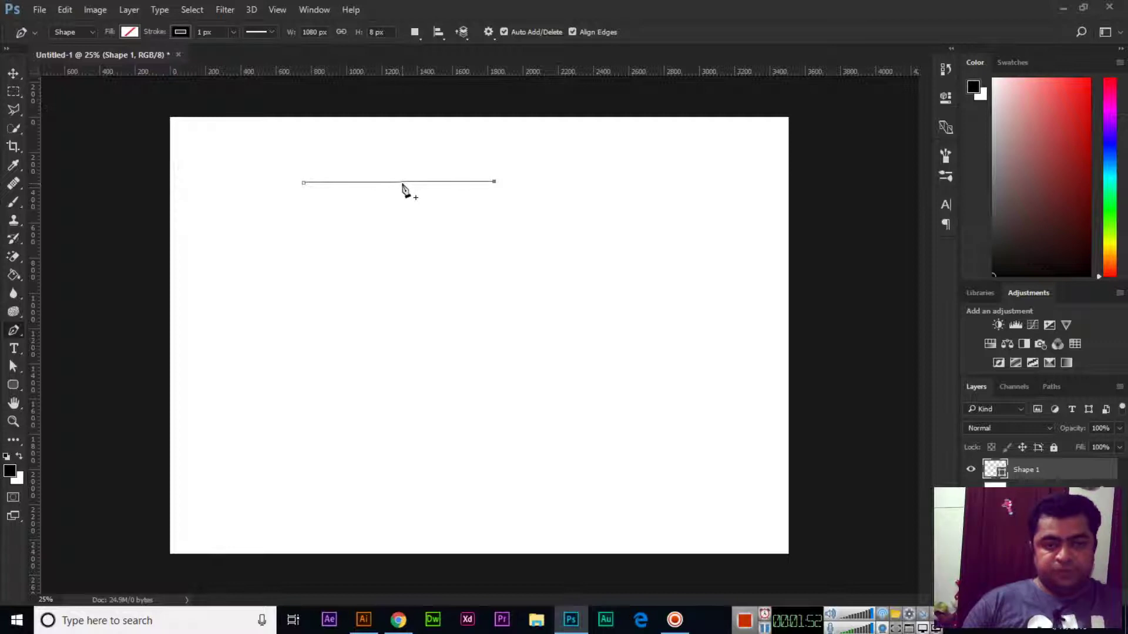
{"action": "key", "text": "ctrl+z"}
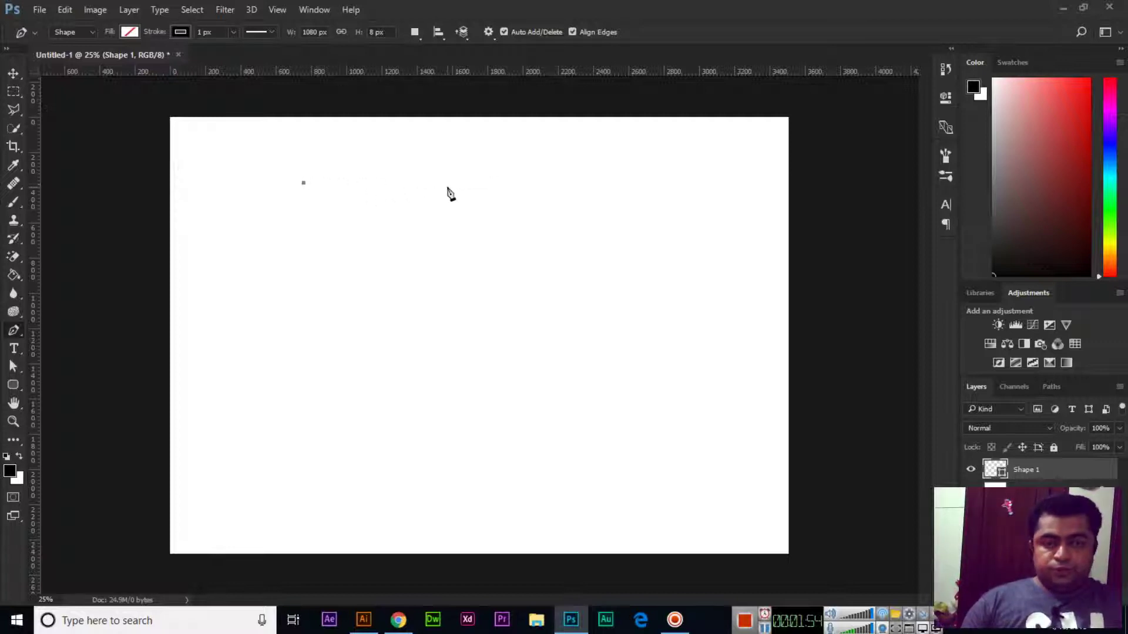
{"action": "left_click", "coordinate": [490, 182], "text": "shift"}
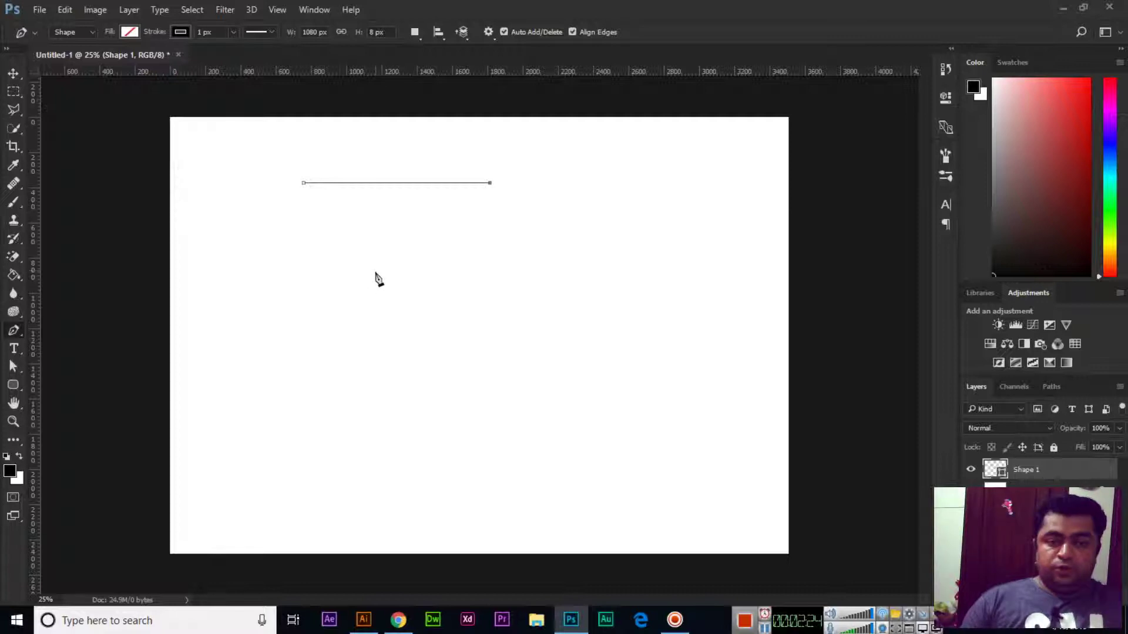
Add a curved segment sweeping down-left from the top line's end, converting its anchor to a corner
{"action": "left_click_drag", "start_coordinate": [367, 277], "coordinate": [247, 277]}
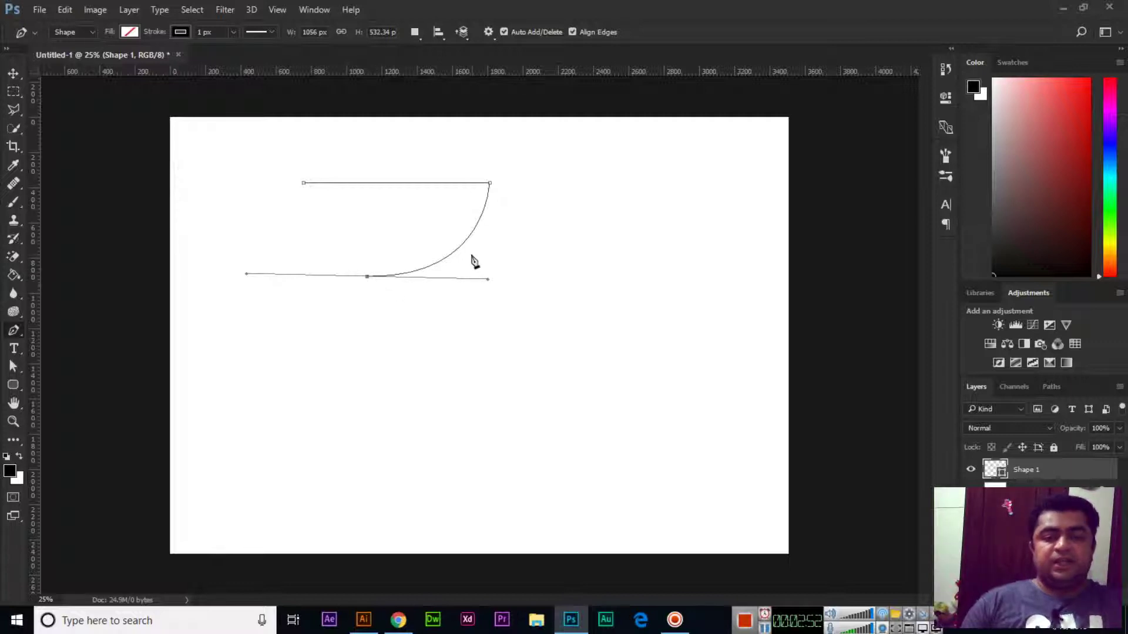
{"action": "left_click", "coordinate": [257, 334]}
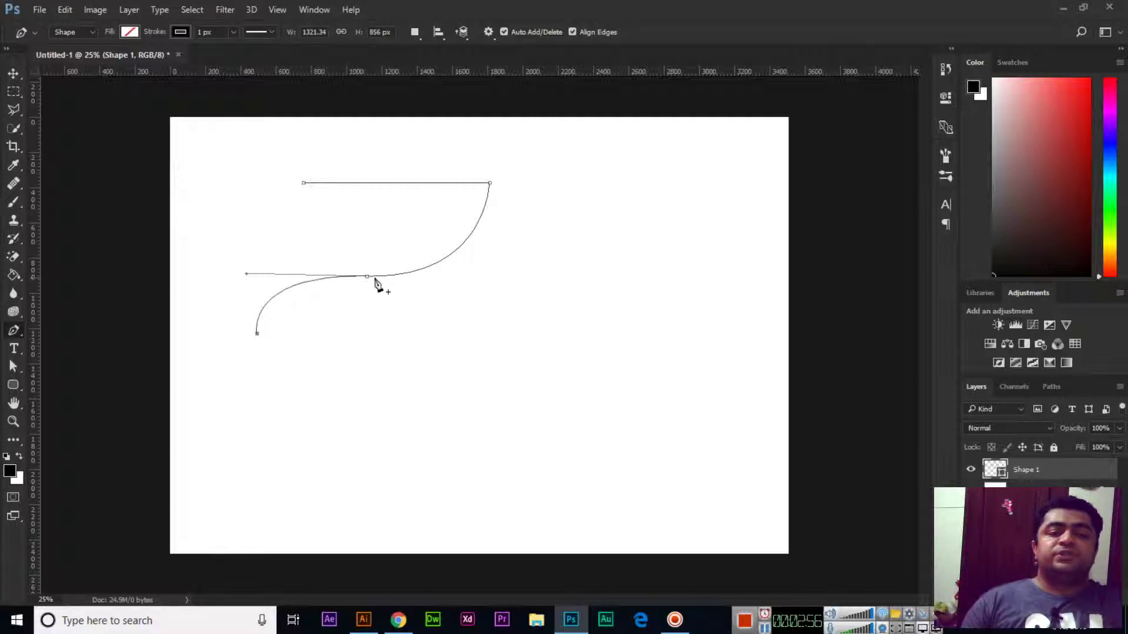
{"action": "key", "text": "ctrl+z"}
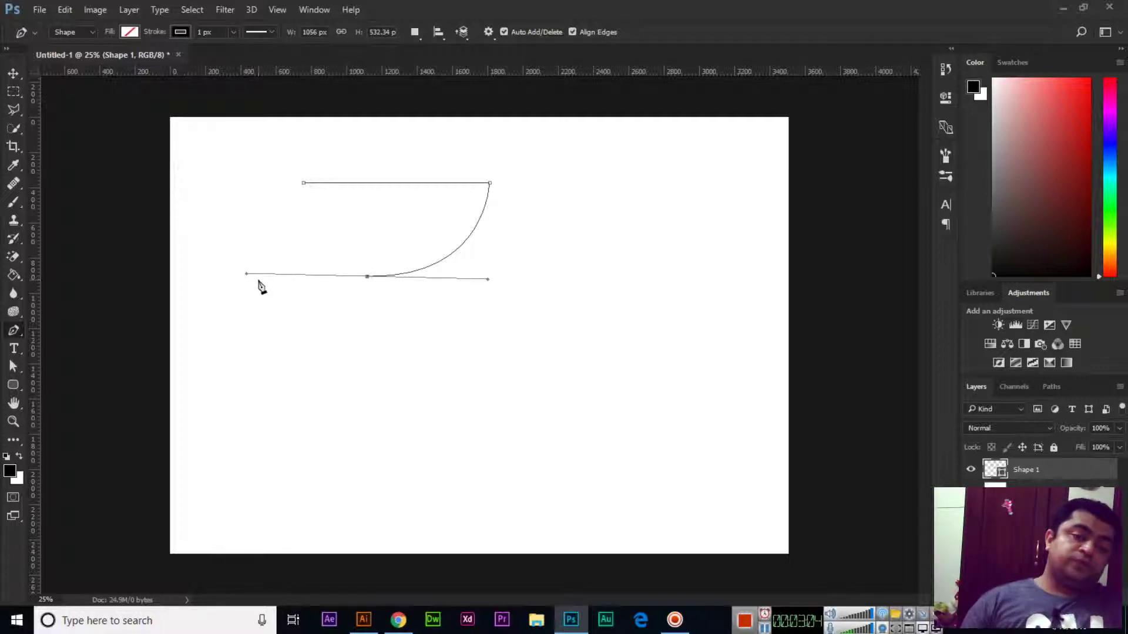
{"action": "left_click", "coordinate": [367, 276]}
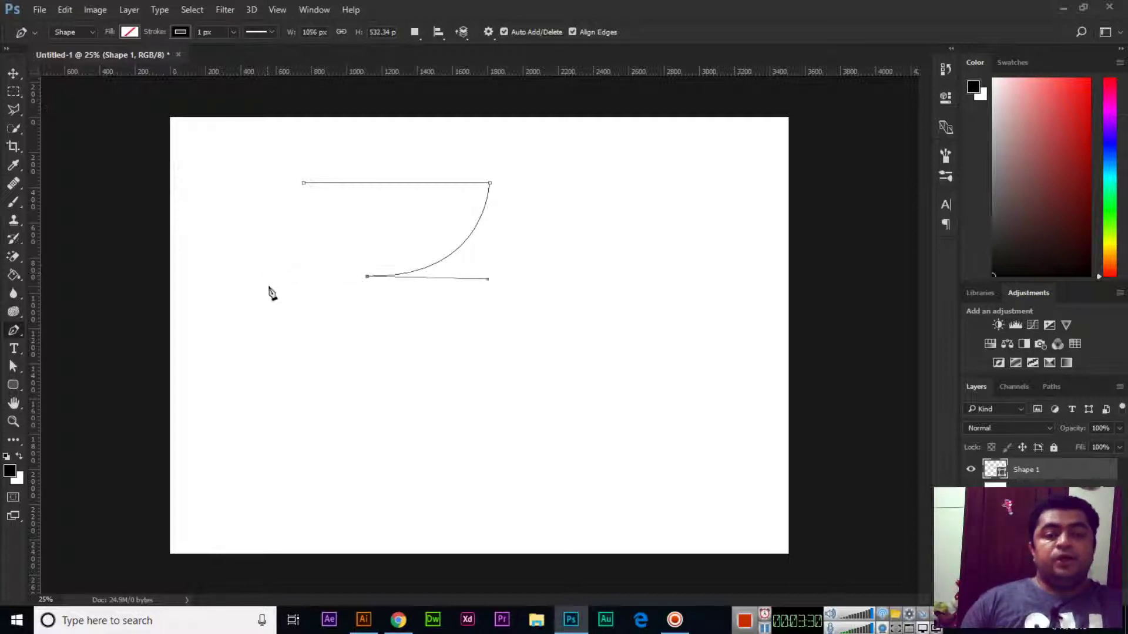
Curve the path to a lower-left point, a leftmost peak and an inner notch, then close it
{"action": "left_click_drag", "start_coordinate": [266, 304], "coordinate": [240, 360]}
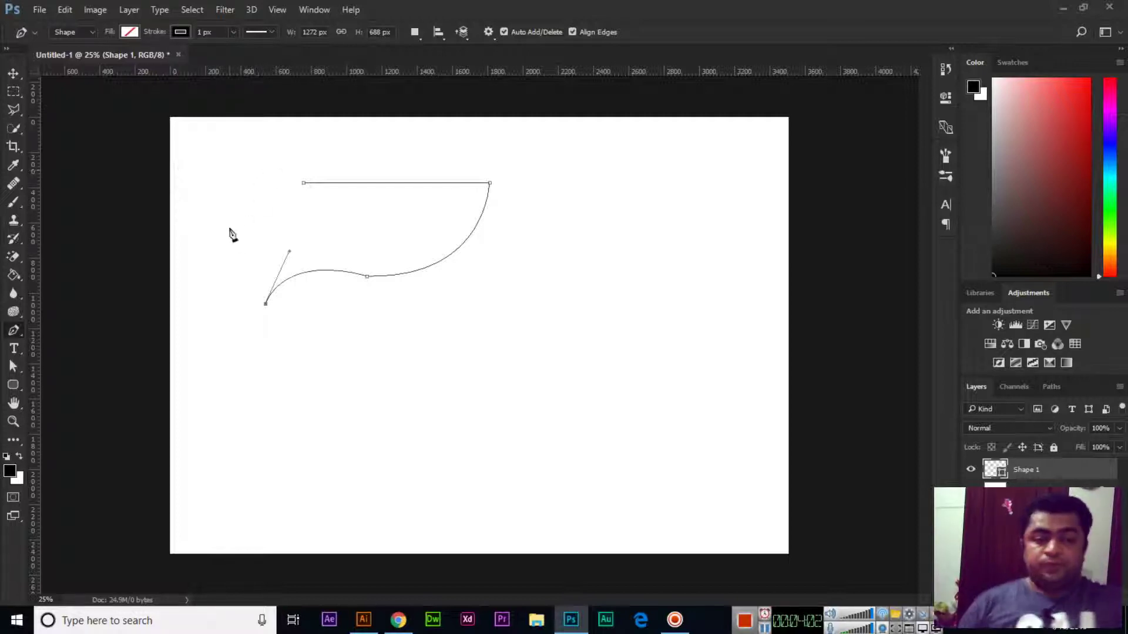
{"action": "left_click_drag", "start_coordinate": [230, 214], "coordinate": [274, 160]}
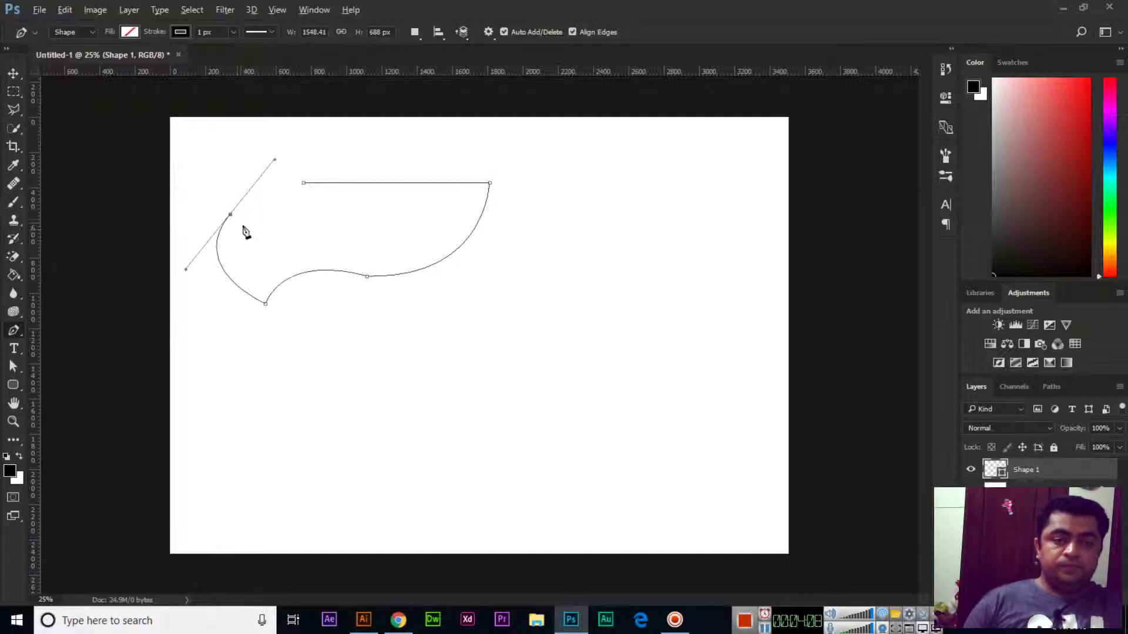
{"action": "left_click", "coordinate": [230, 214]}
{"action": "left_click_drag", "start_coordinate": [299, 232], "coordinate": [336, 201]}
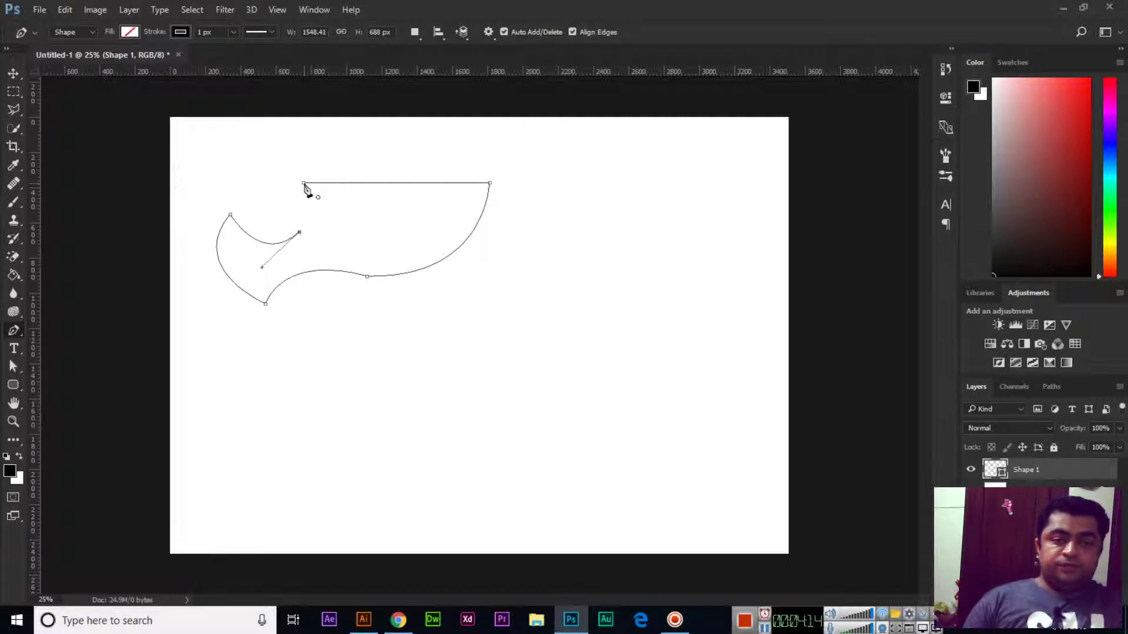
{"action": "left_click_drag", "start_coordinate": [304, 184], "coordinate": [330, 182]}
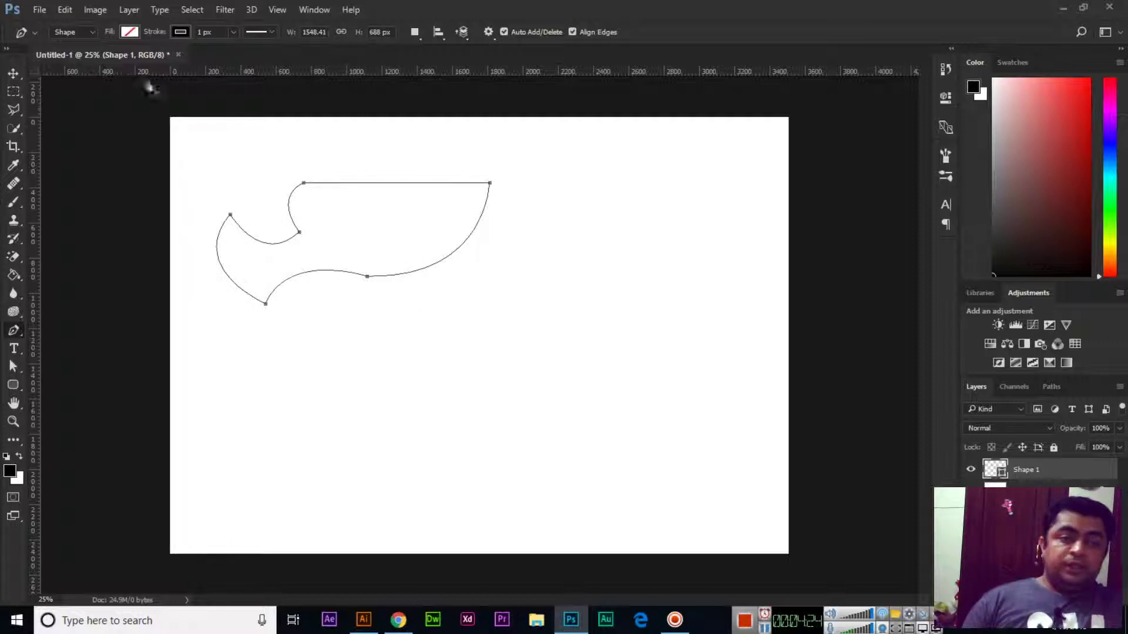
Try solid fills on the shape: black, red, yellow, green, cyan, blue, peach and orange
{"action": "left_click", "coordinate": [131, 33]}
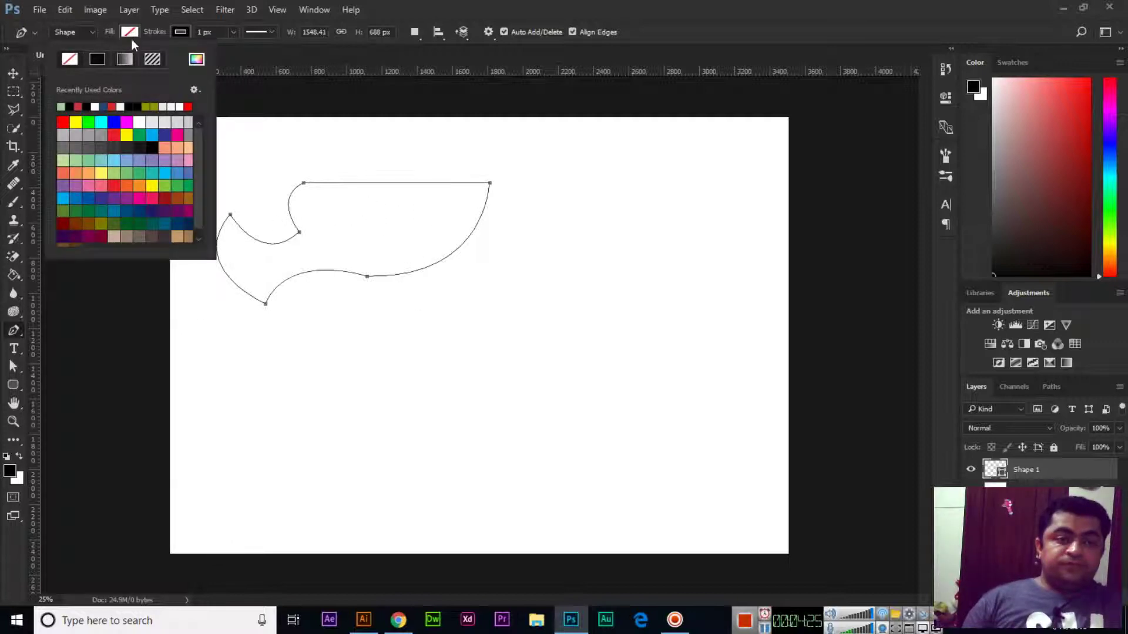
{"action": "left_click", "coordinate": [99, 59]}
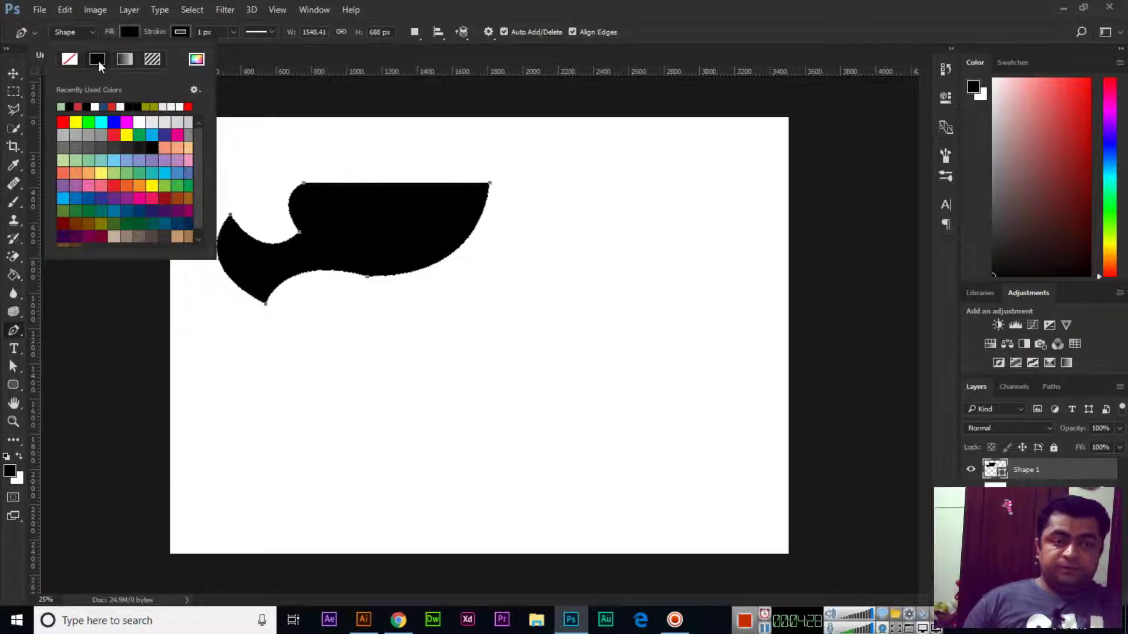
{"action": "left_click", "coordinate": [64, 122]}
{"action": "left_click", "coordinate": [77, 122]}
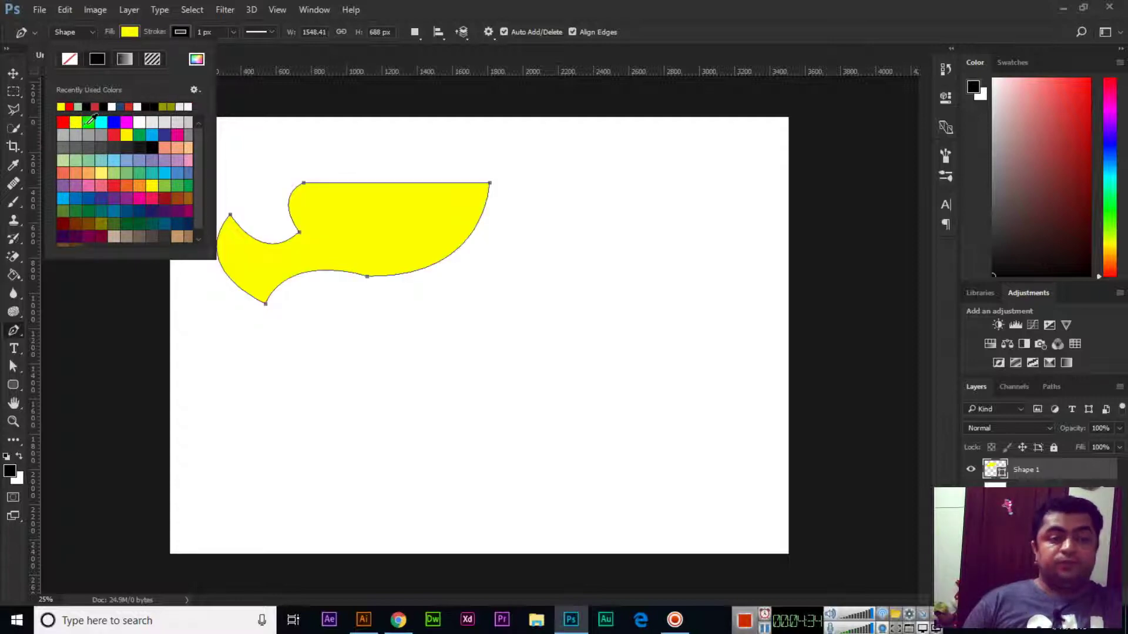
{"action": "left_click", "coordinate": [90, 122]}
{"action": "left_click", "coordinate": [102, 122]}
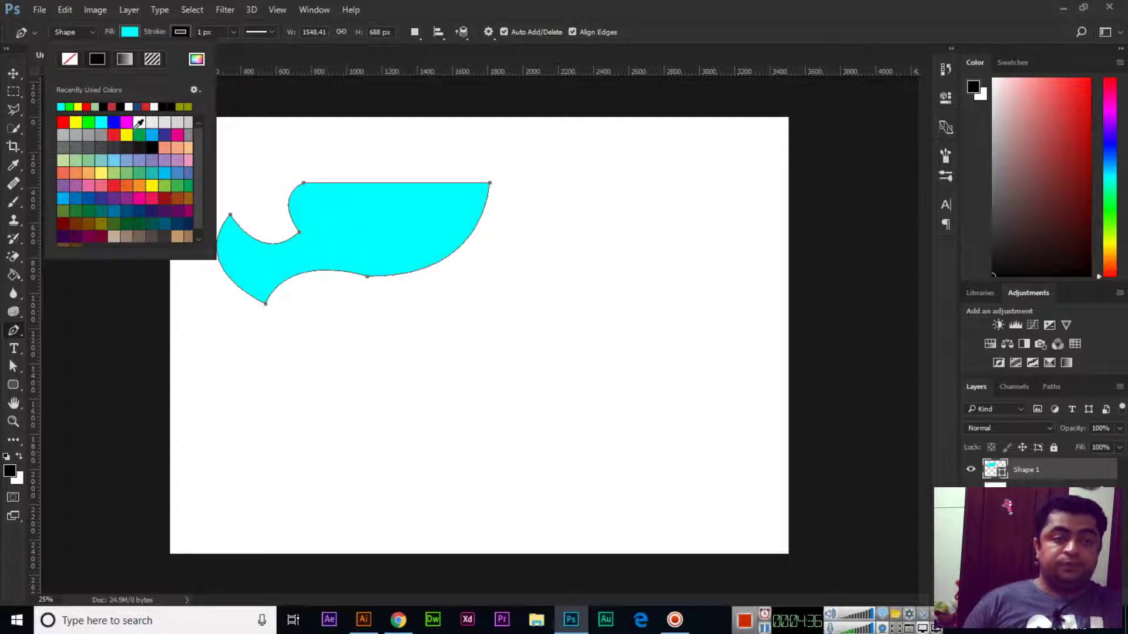
{"action": "left_click", "coordinate": [114, 122]}
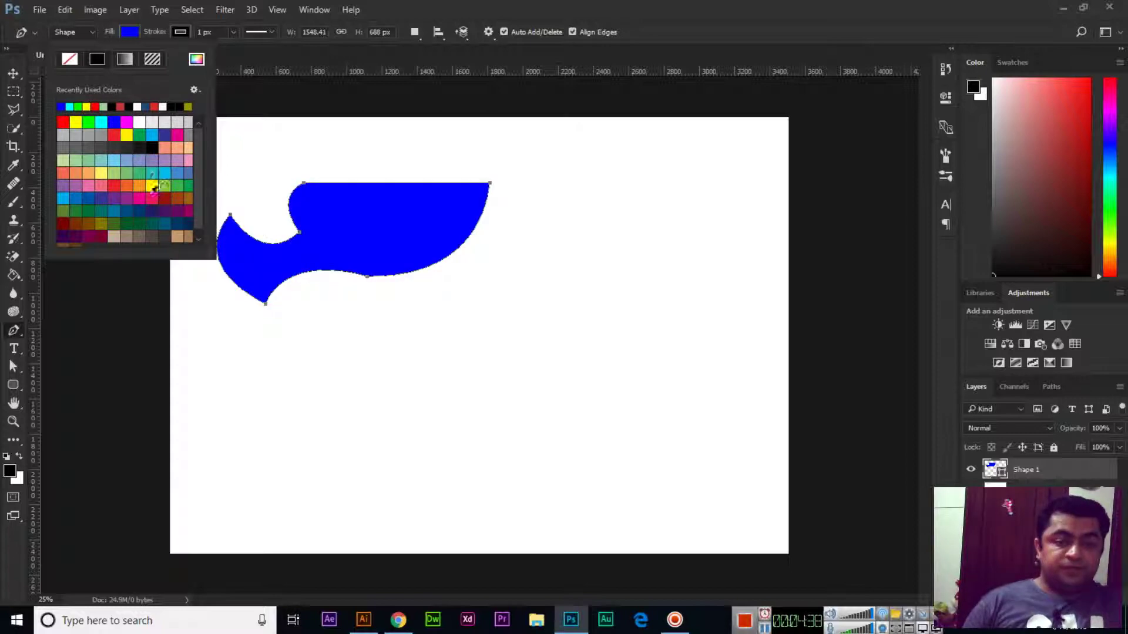
{"action": "left_click", "coordinate": [101, 172]}
{"action": "left_click", "coordinate": [89, 172]}
{"action": "left_click", "coordinate": [75, 173]}
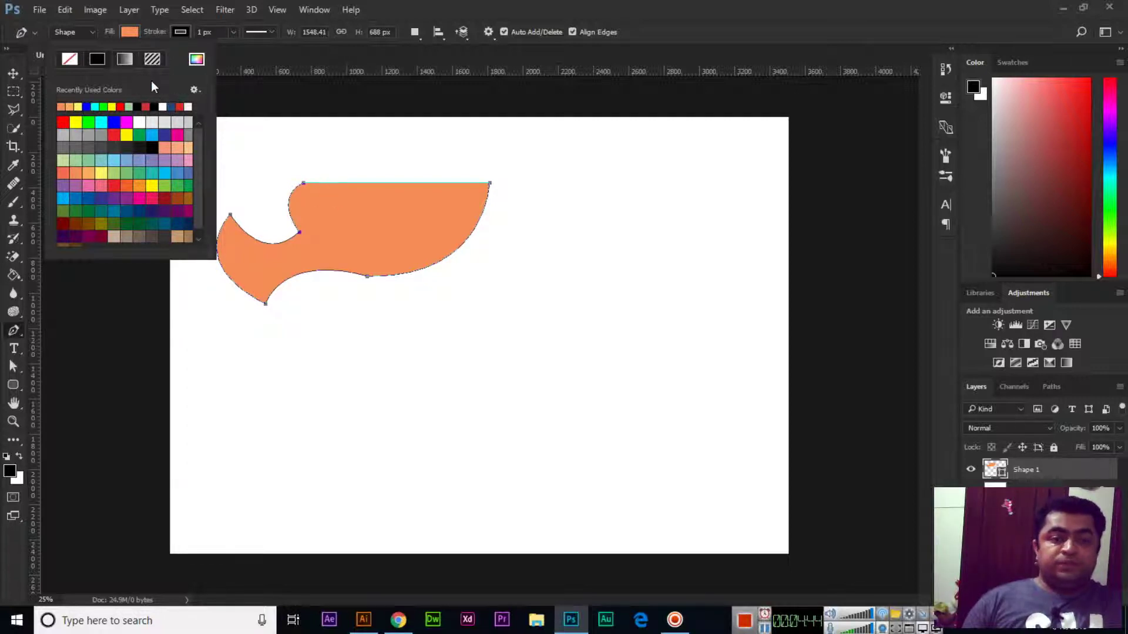
Switch the fill to a gradient and apply the yellow-orange preset
{"action": "left_click", "coordinate": [129, 59]}
{"action": "left_click", "coordinate": [137, 140]}
{"action": "left_click", "coordinate": [156, 143]}
{"action": "left_click", "coordinate": [179, 141]}
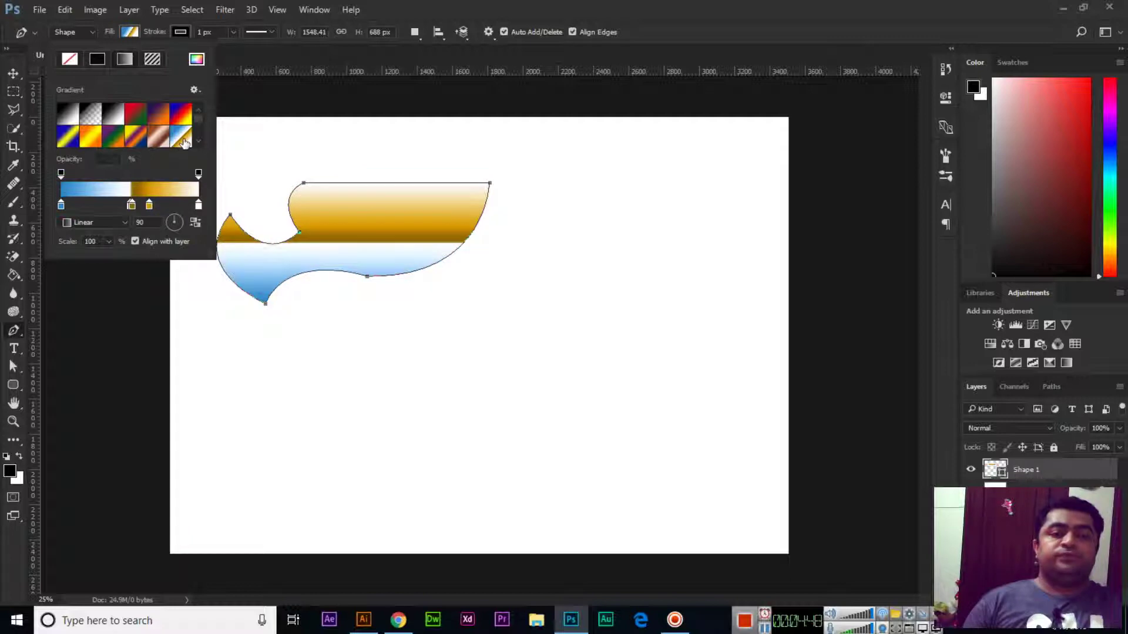
{"action": "left_click", "coordinate": [104, 143]}
{"action": "left_click", "coordinate": [94, 141]}
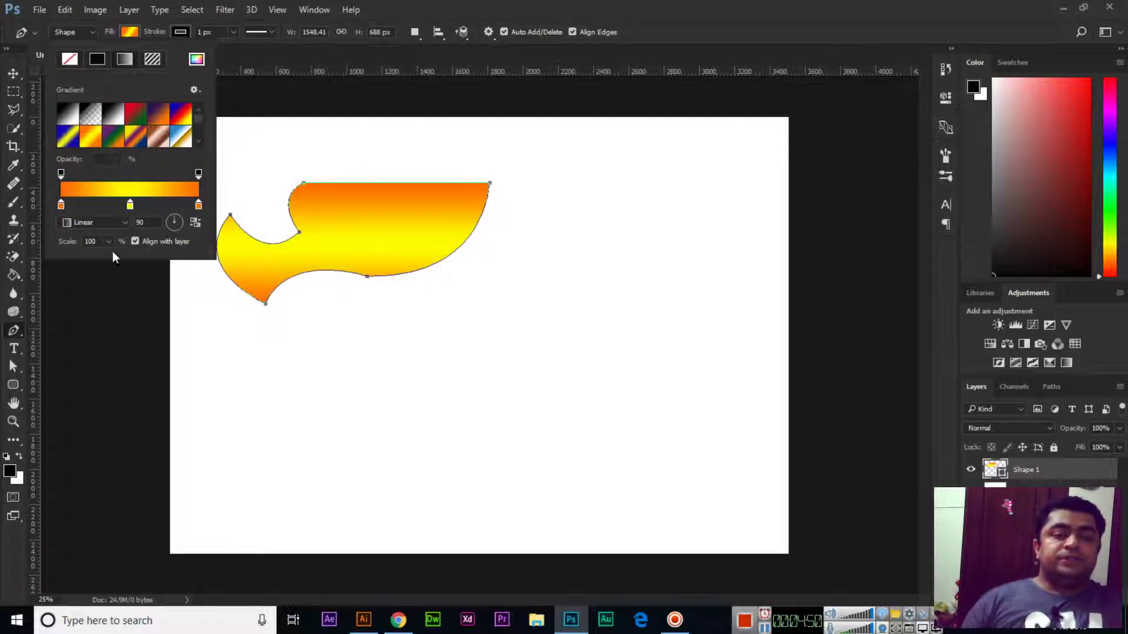
Set the gradient style to Diamond after trying Radial, Angle and Reflected
{"action": "left_click", "coordinate": [105, 223]}
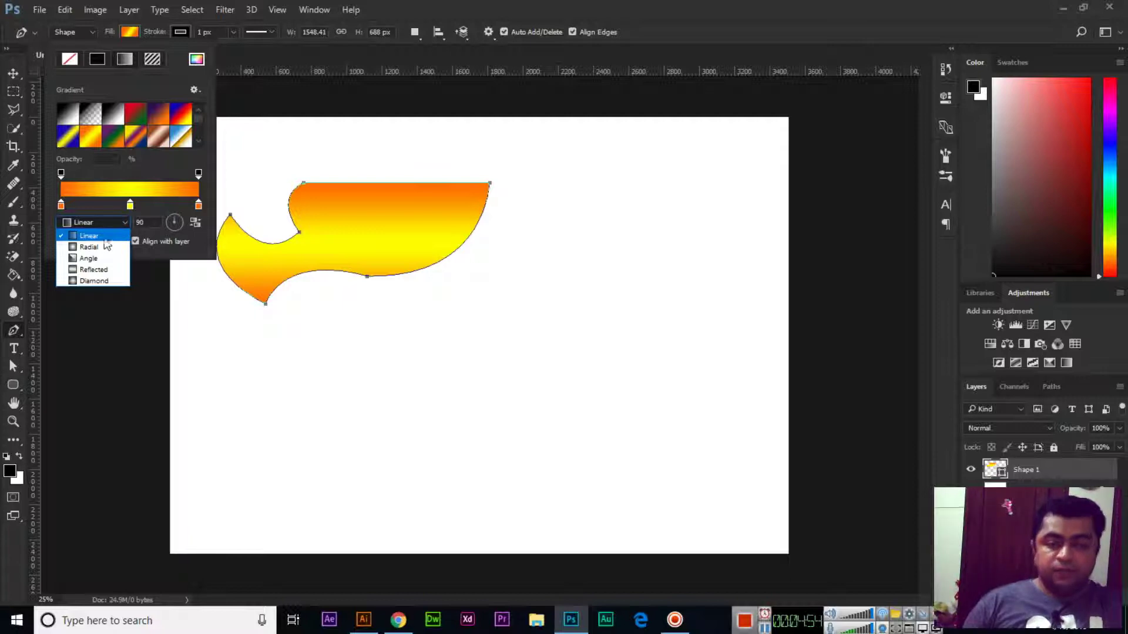
{"action": "left_click", "coordinate": [98, 248]}
{"action": "left_click", "coordinate": [97, 223]}
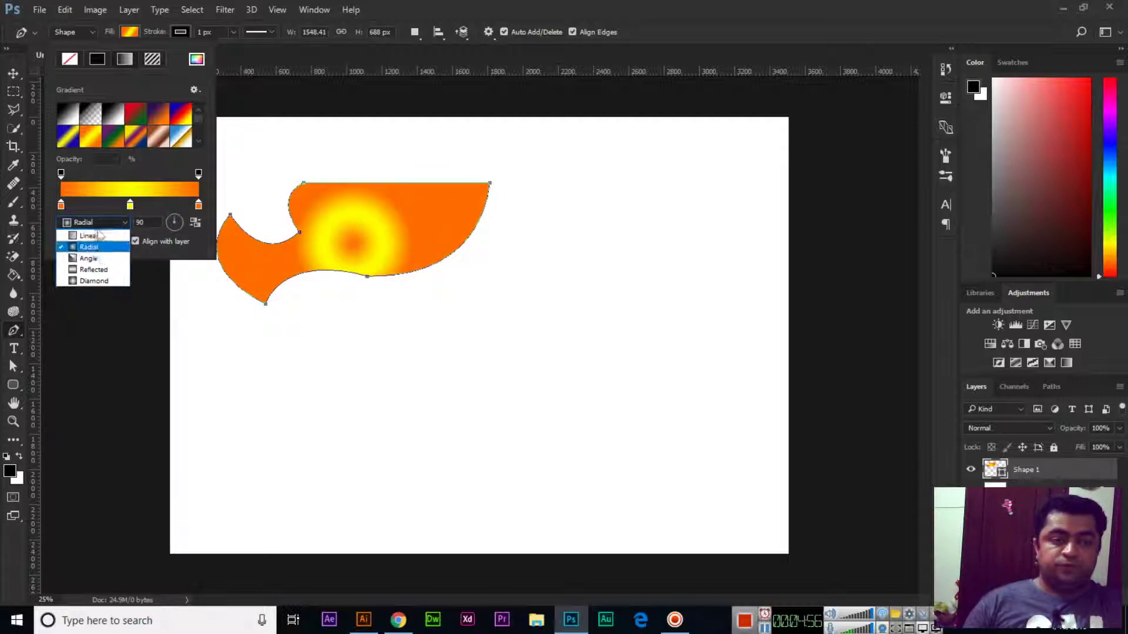
{"action": "left_click", "coordinate": [91, 254]}
{"action": "left_click", "coordinate": [97, 223]}
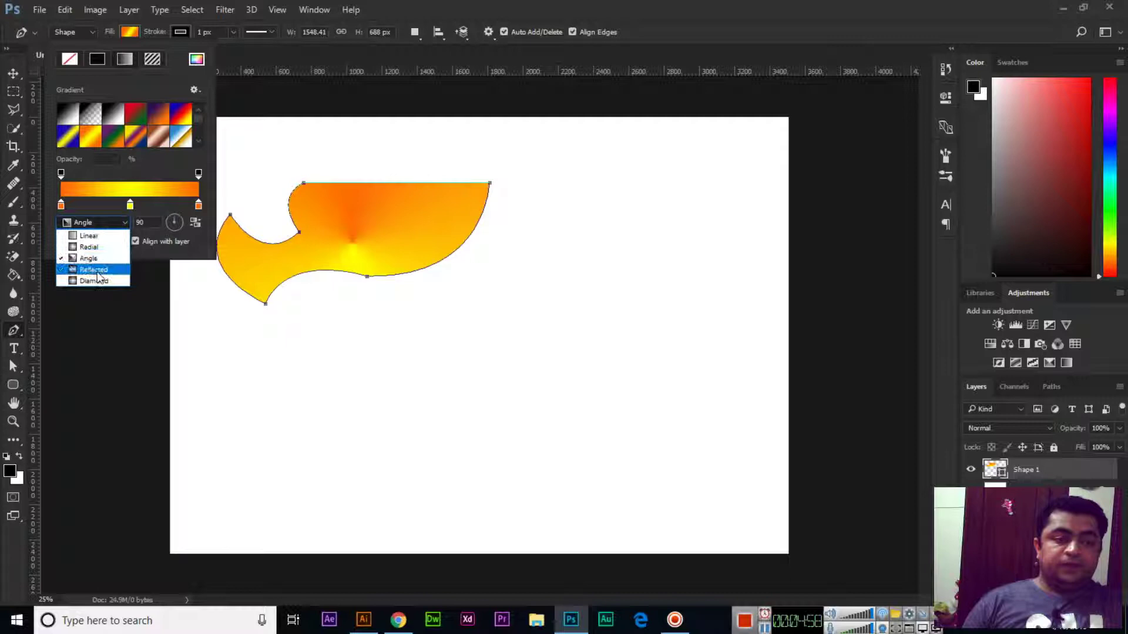
{"action": "left_click", "coordinate": [94, 260]}
{"action": "left_click", "coordinate": [90, 227]}
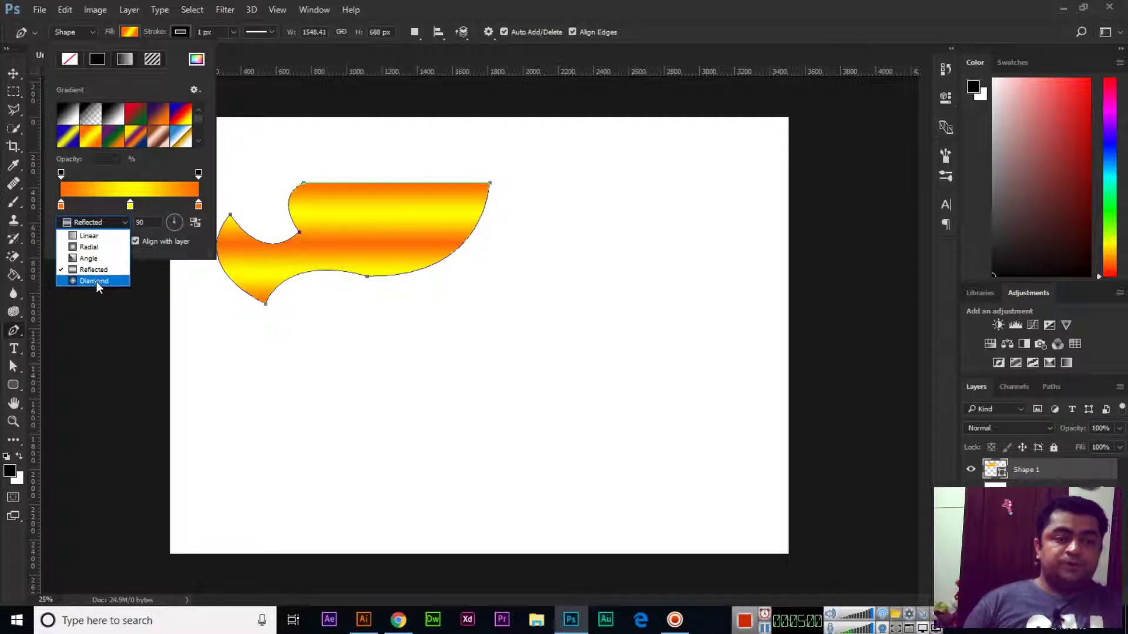
{"action": "left_click", "coordinate": [96, 281]}
{"action": "left_click", "coordinate": [95, 226]}
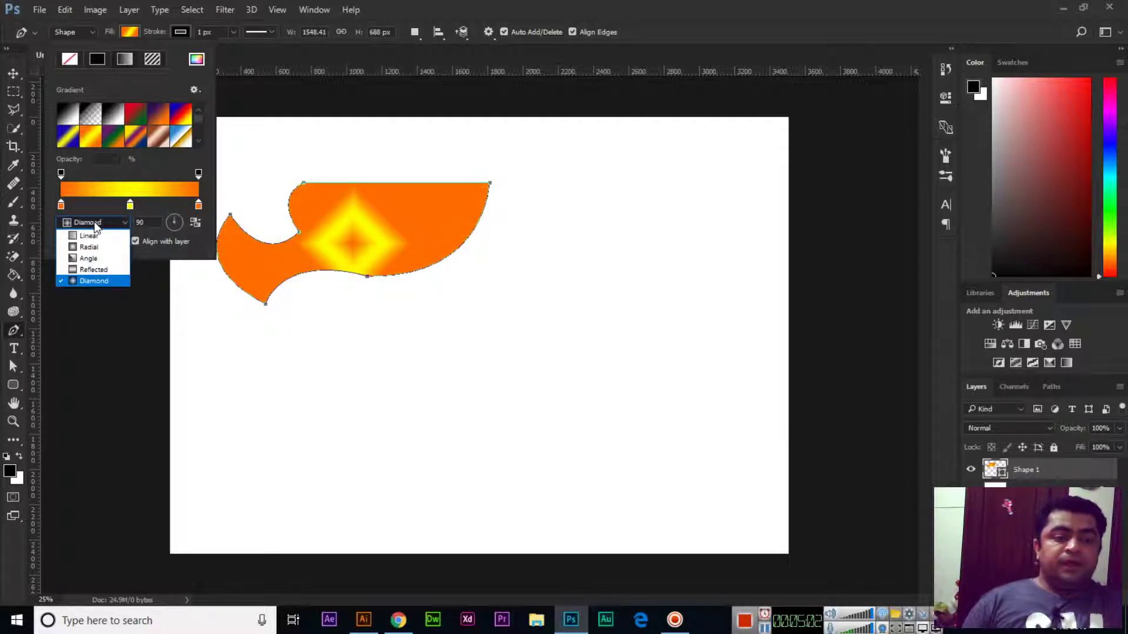
Set the diamond gradient angle to 180° and scale to 56%, then switch to a pattern fill
{"action": "left_click", "coordinate": [94, 222]}
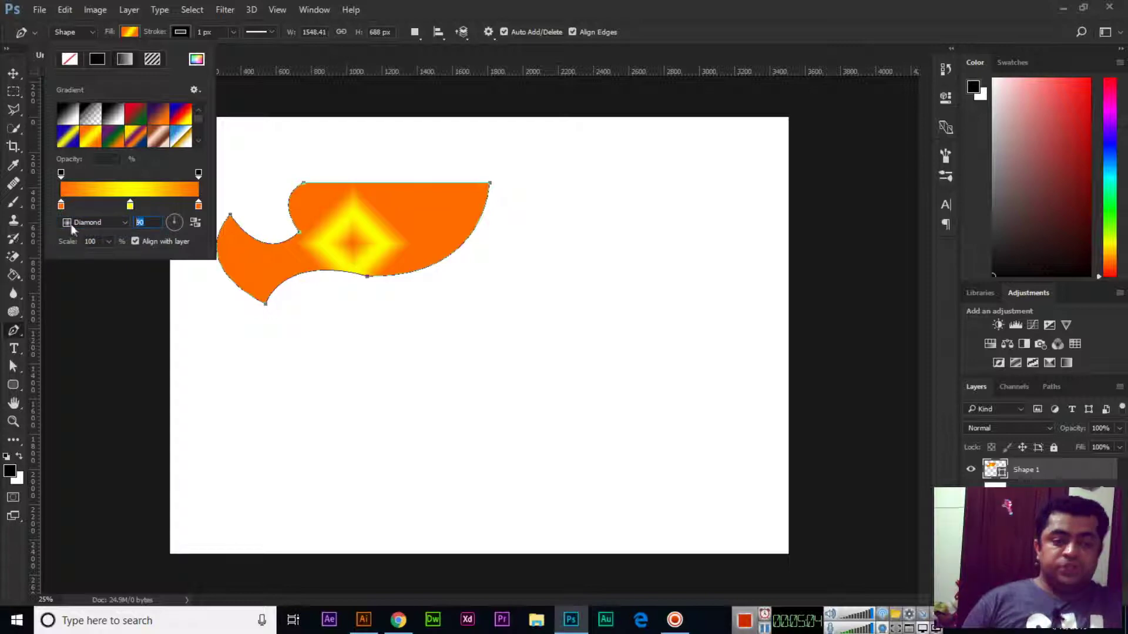
{"action": "type", "text": "180"}
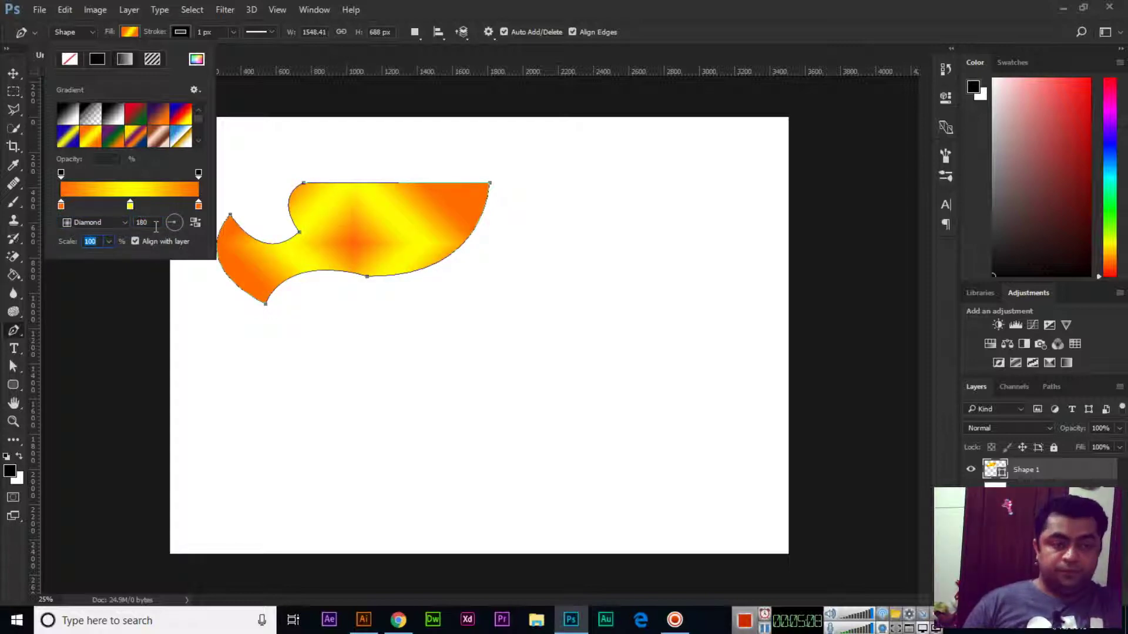
{"action": "left_click", "coordinate": [110, 242]}
{"action": "left_click_drag", "start_coordinate": [108, 259], "coordinate": [106, 259]}
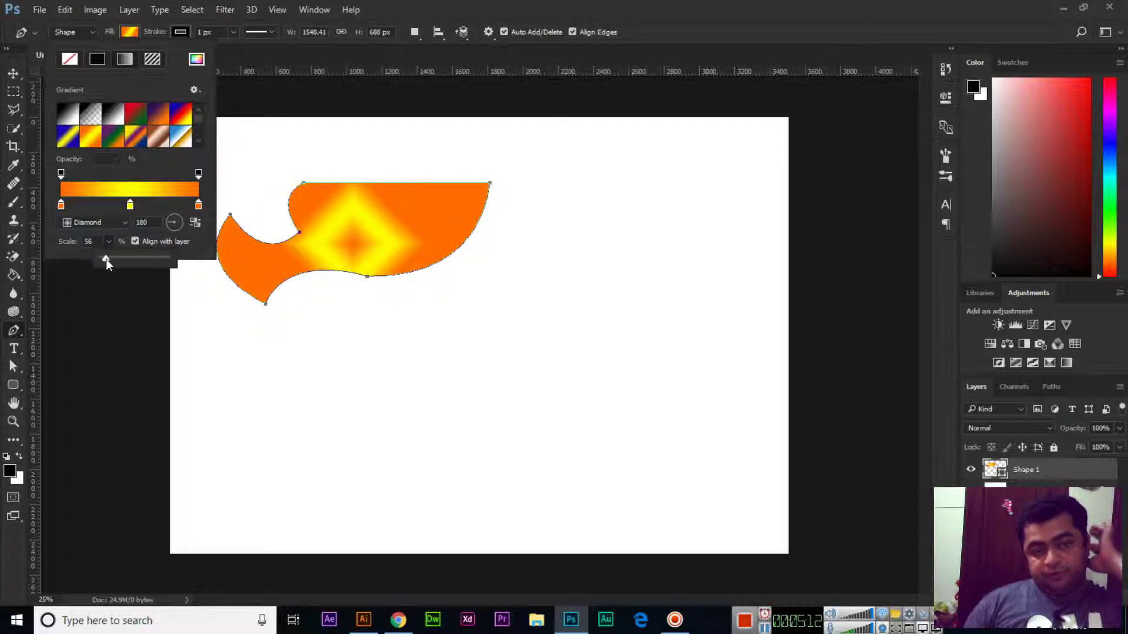
{"action": "left_click", "coordinate": [196, 252]}
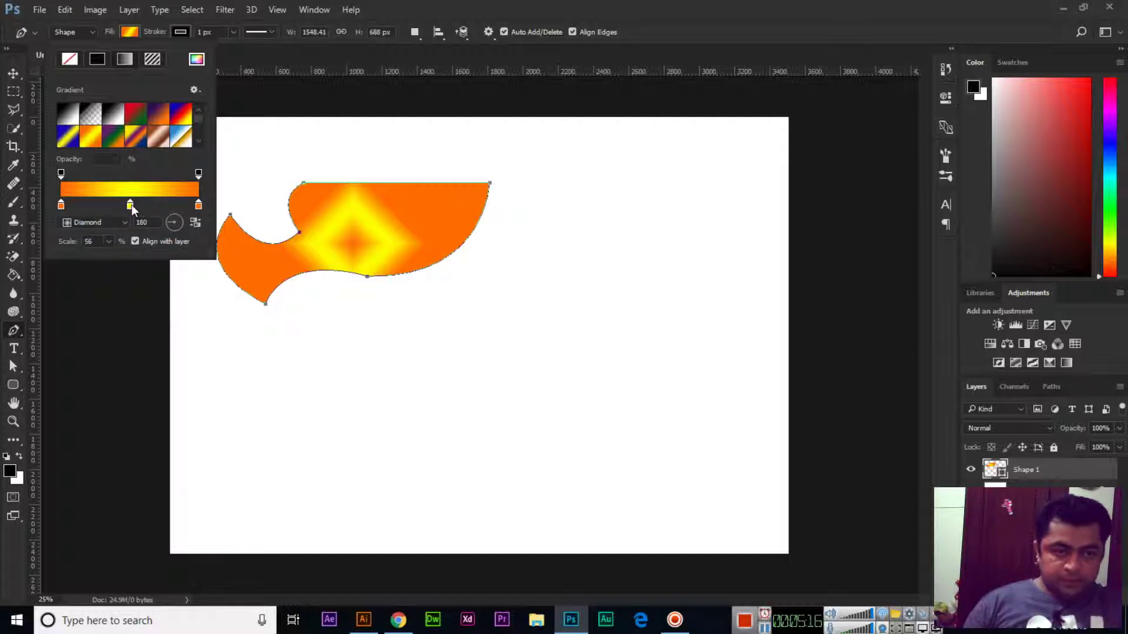
{"action": "left_click", "coordinate": [154, 60]}
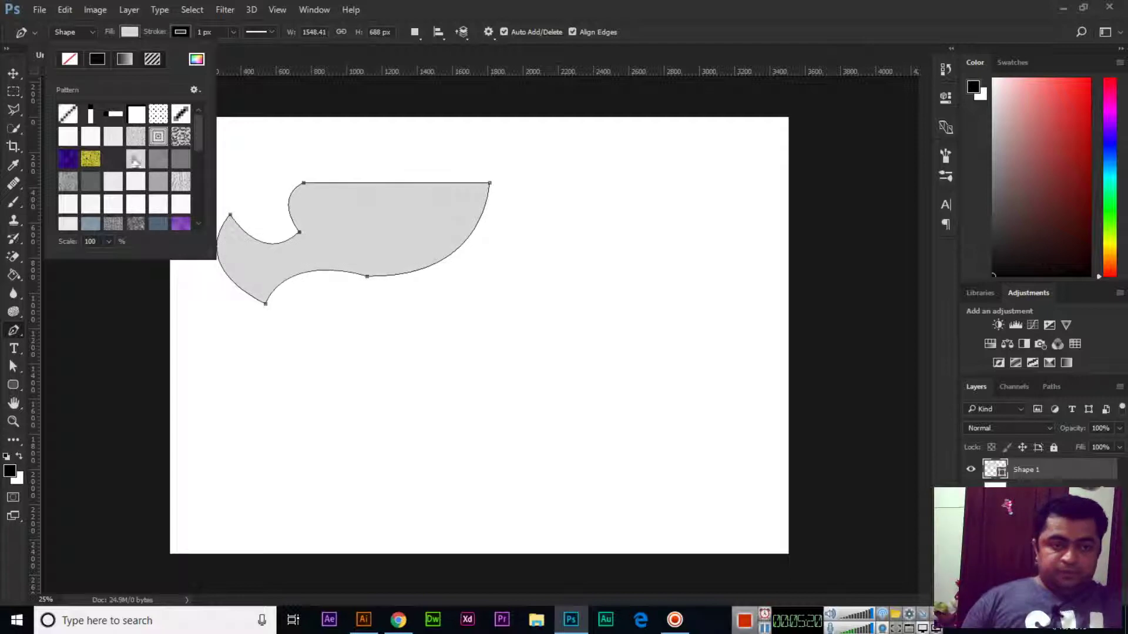
Try a range of pattern fills, including yellow, purple, grey, dotted and tan patterns
{"action": "left_click", "coordinate": [93, 167]}
{"action": "left_click", "coordinate": [69, 159]}
{"action": "left_click", "coordinate": [69, 181]}
{"action": "left_click", "coordinate": [90, 182]}
{"action": "left_click", "coordinate": [113, 203]}
{"action": "left_click", "coordinate": [158, 182]}
{"action": "left_click", "coordinate": [181, 183]}
{"action": "left_click", "coordinate": [181, 203]}
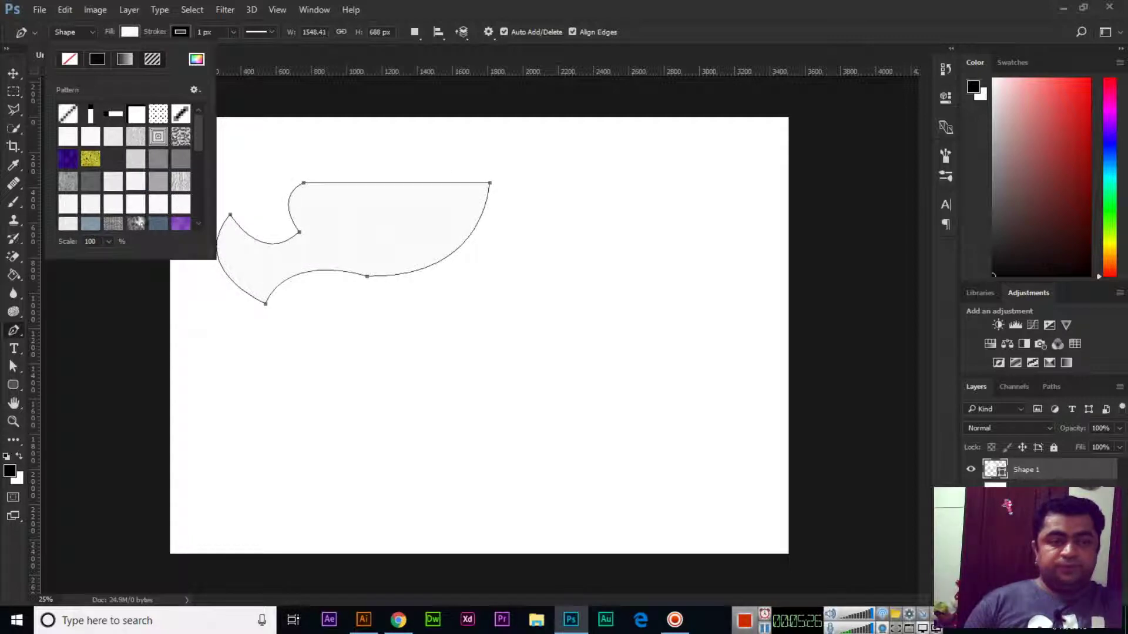
{"action": "left_click", "coordinate": [136, 223]}
{"action": "left_click", "coordinate": [158, 223]}
{"action": "scroll", "coordinate": [185, 193], "scroll_direction": "down", "scroll_amount": 3}
{"action": "left_click", "coordinate": [181, 159]}
{"action": "left_click_drag", "start_coordinate": [197, 157], "coordinate": [201, 227]}
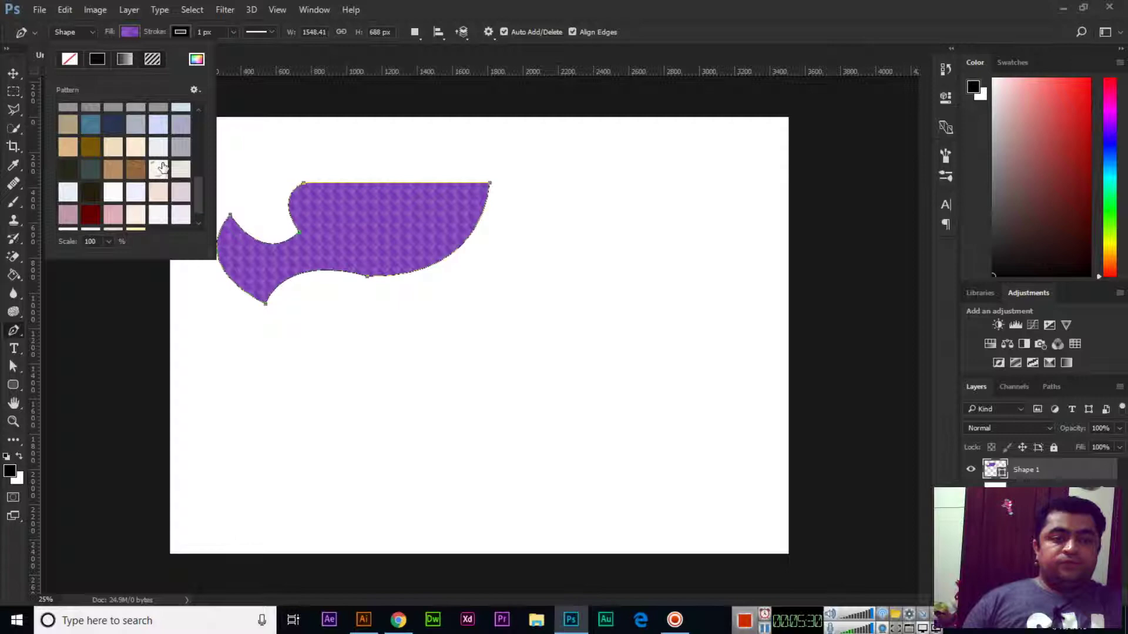
{"action": "left_click", "coordinate": [113, 169]}
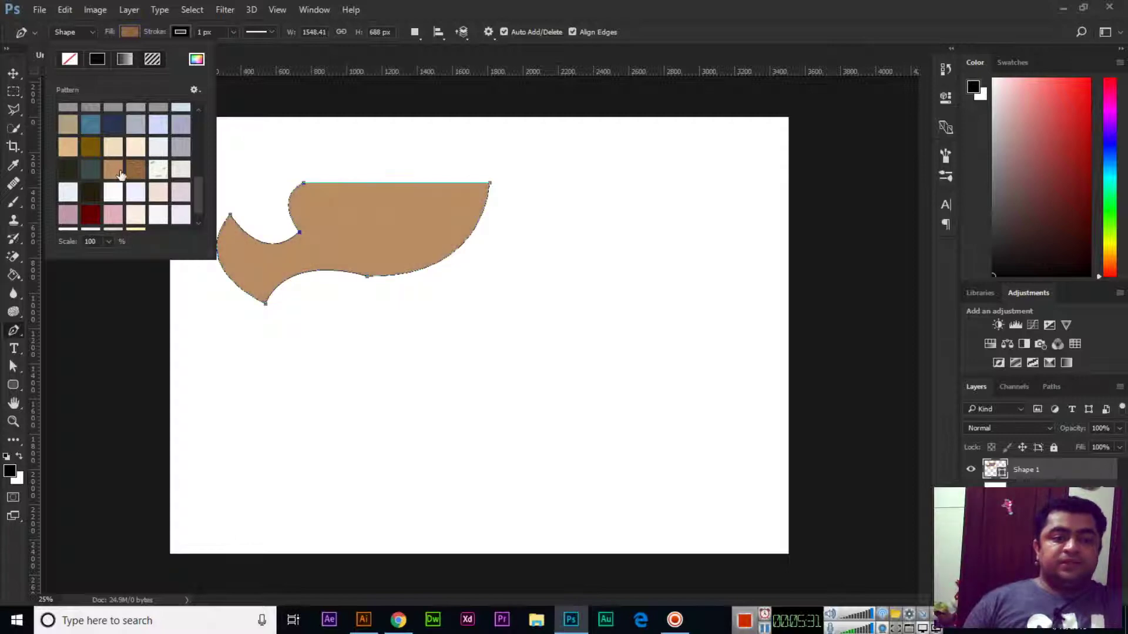
Check the pattern library options, then try more purple, near-white, yellow and grey patterns
{"action": "left_click", "coordinate": [194, 90]}
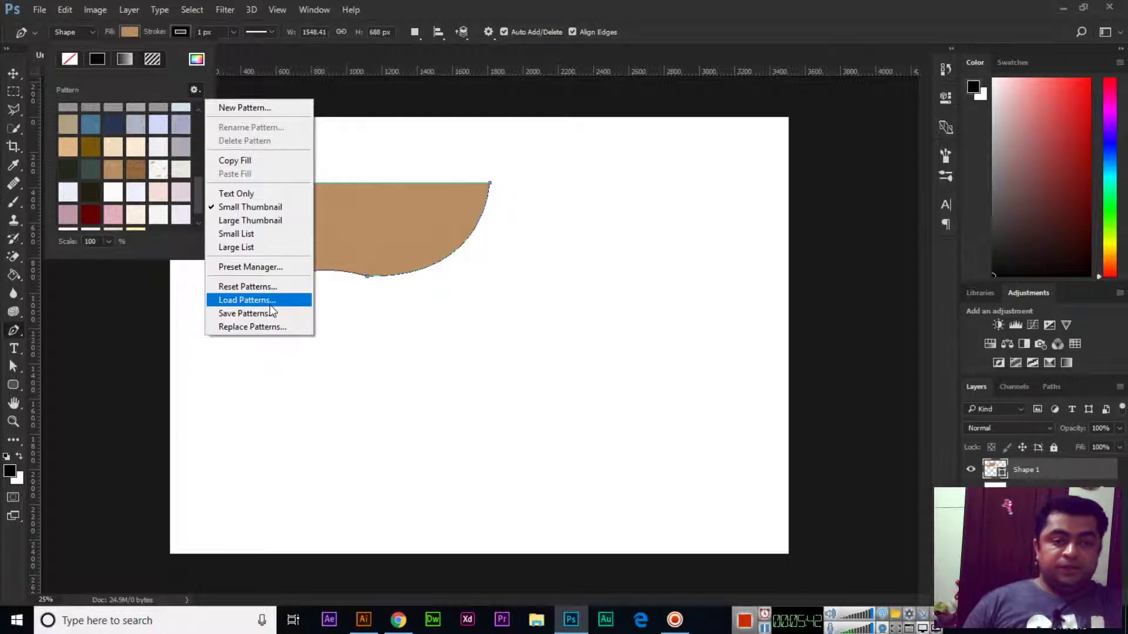
{"action": "left_click", "coordinate": [171, 252]}
{"action": "scroll", "coordinate": [169, 197], "scroll_direction": "up", "scroll_amount": 3}
{"action": "scroll", "coordinate": [169, 196], "scroll_direction": "up", "scroll_amount": 5}
{"action": "left_click", "coordinate": [181, 197]}
{"action": "left_click", "coordinate": [126, 165]}
{"action": "left_click", "coordinate": [92, 128]}
{"action": "left_click", "coordinate": [71, 130]}
{"action": "left_click", "coordinate": [73, 149]}
{"action": "left_click", "coordinate": [90, 149]}
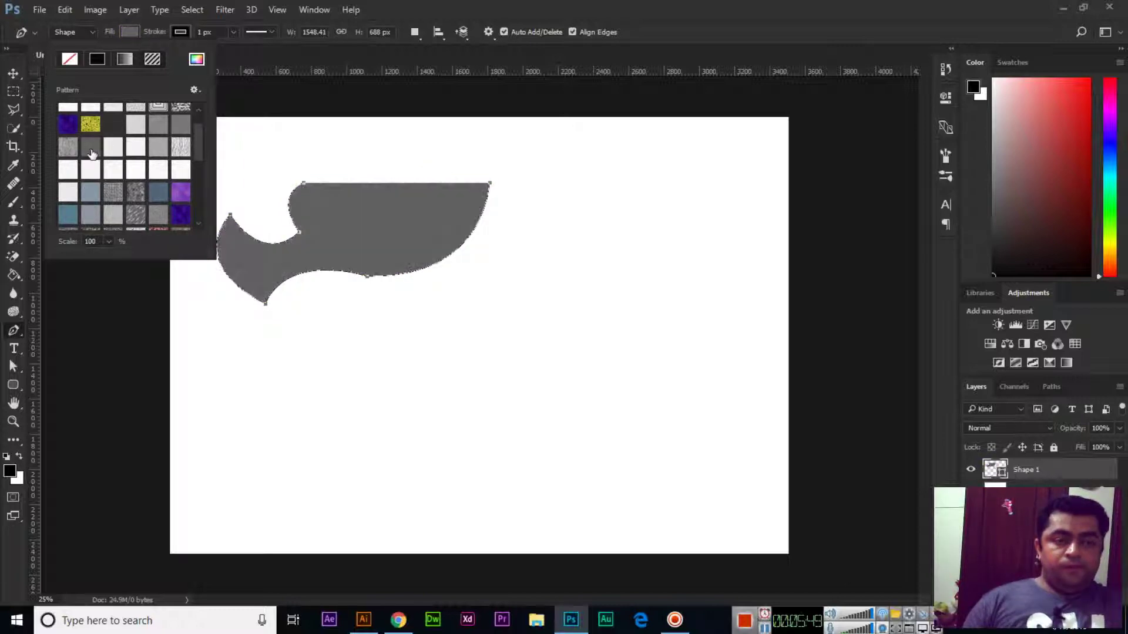
Switch back to a solid colour fill and make the shape yellow
{"action": "left_click", "coordinate": [97, 59]}
{"action": "left_click", "coordinate": [64, 123]}
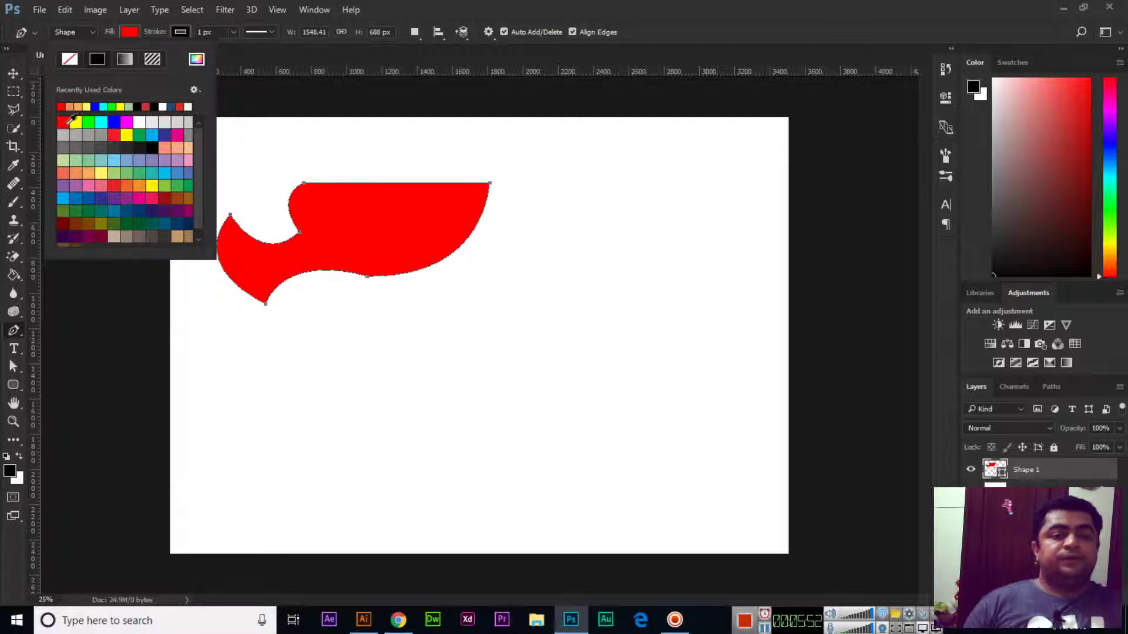
{"action": "left_click", "coordinate": [76, 122]}
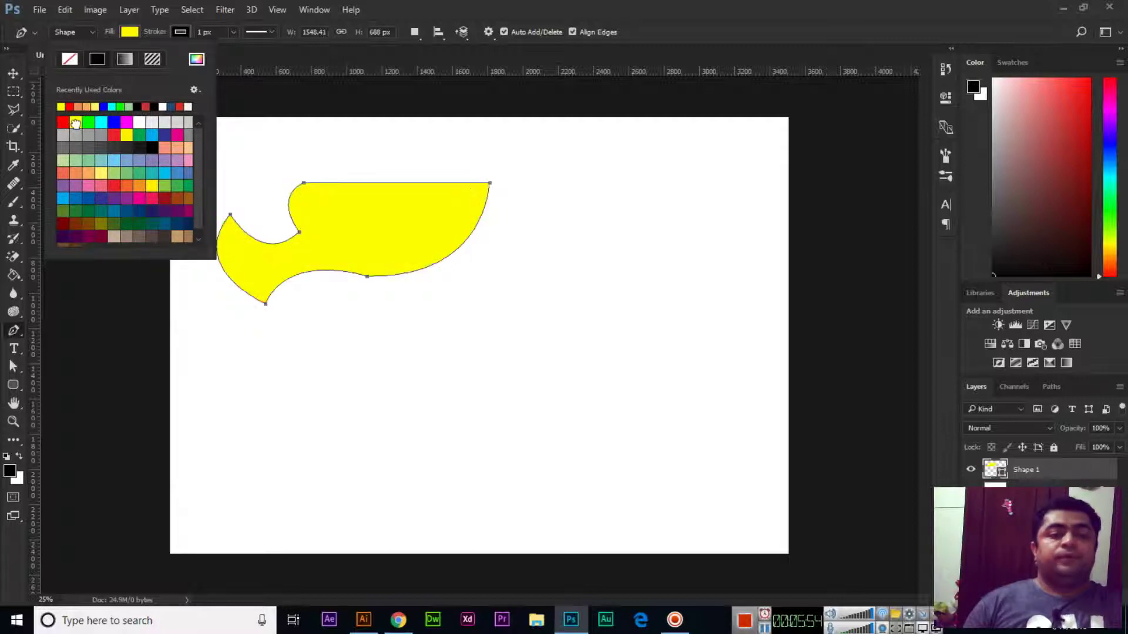
{"action": "left_click", "coordinate": [594, 5]}
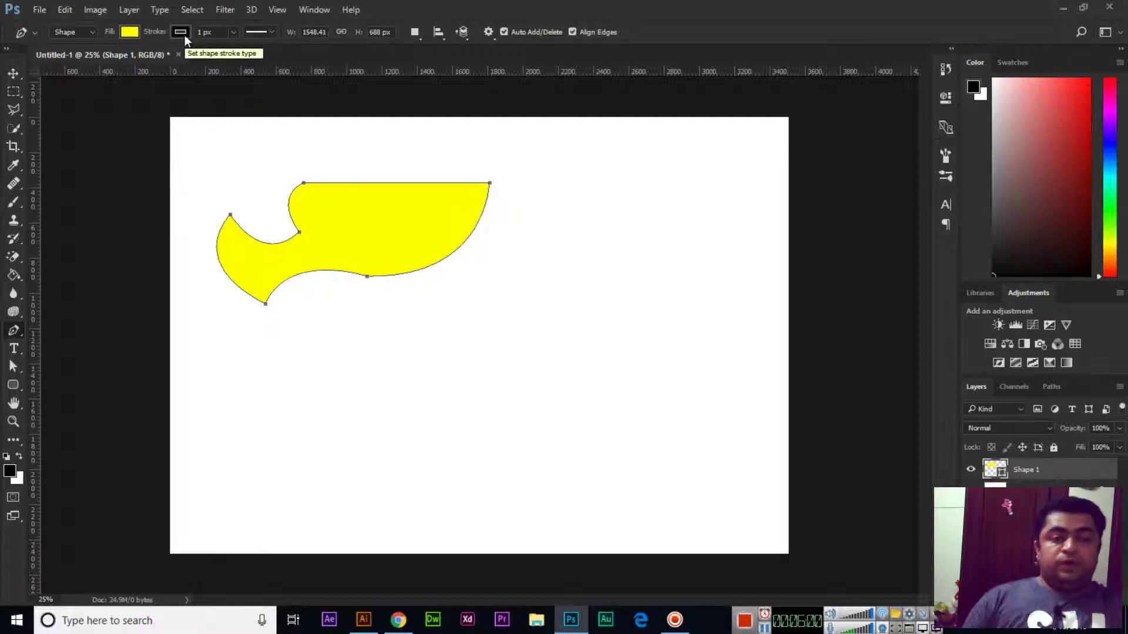
Set the shape's outline width to 5 px, then 15 px
{"action": "left_click", "coordinate": [222, 33]}
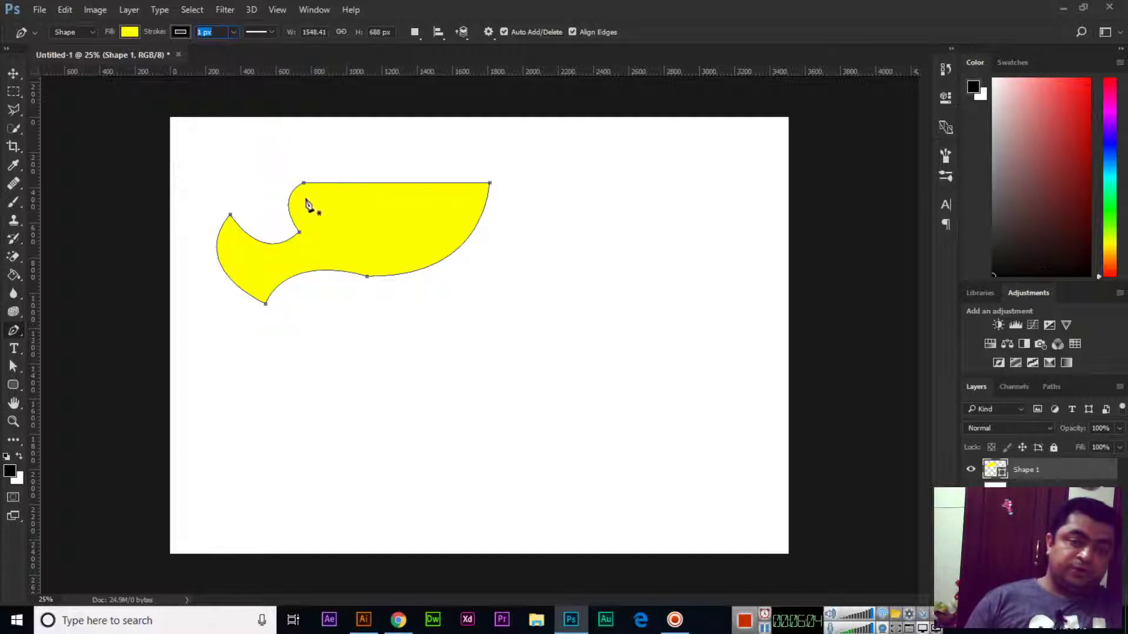
{"action": "type", "text": "5"}
{"action": "key", "text": "Return"}
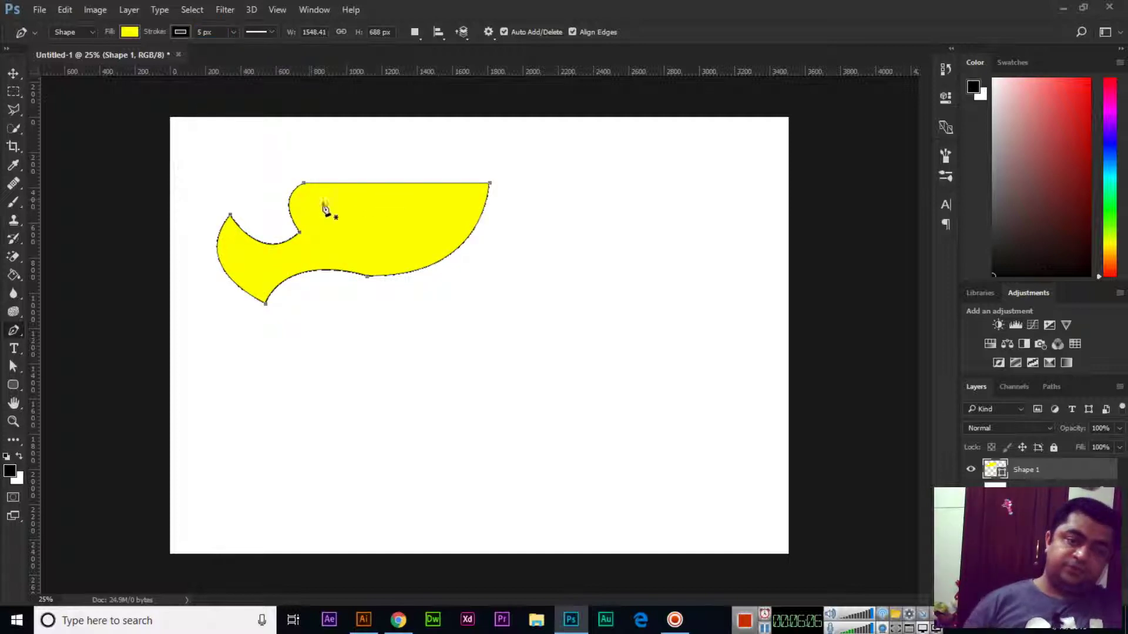
{"action": "left_click", "coordinate": [215, 32]}
{"action": "type", "text": "15"}
{"action": "key", "text": "Return"}
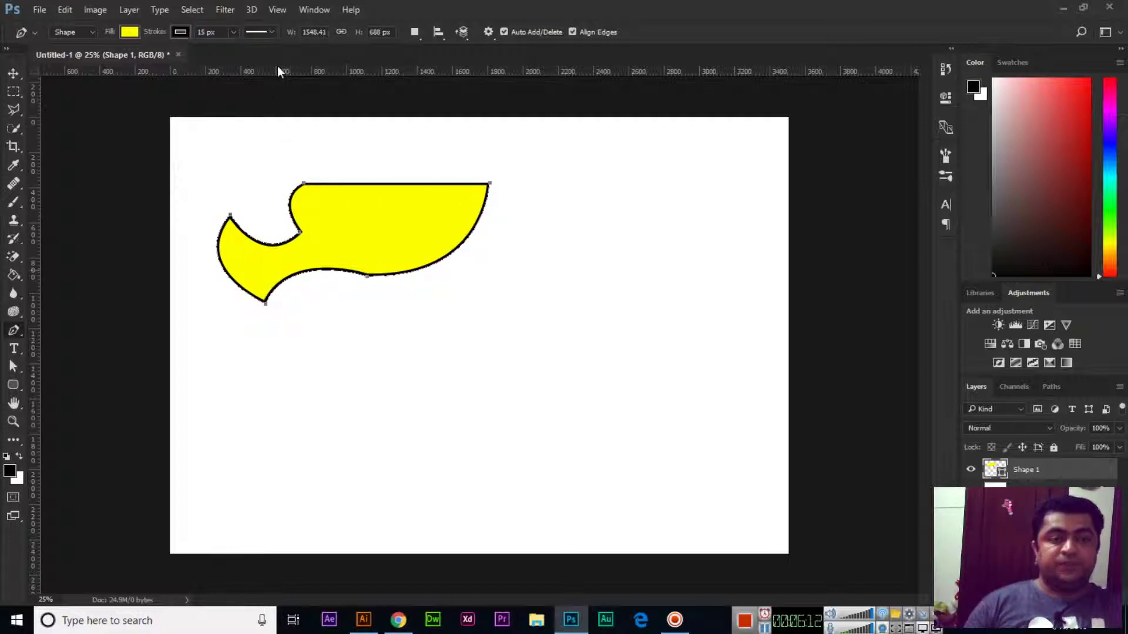
Try dashed and dotted outline styles, returning to a solid line
{"action": "left_click", "coordinate": [269, 32]}
{"action": "left_click", "coordinate": [263, 104]}
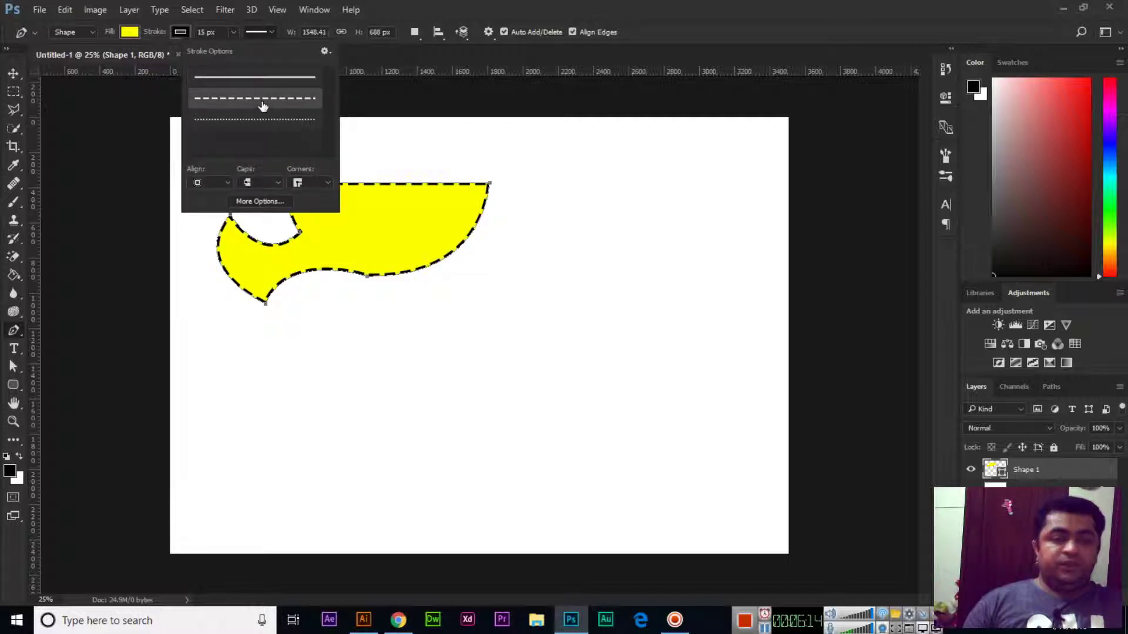
{"action": "left_click", "coordinate": [261, 126]}
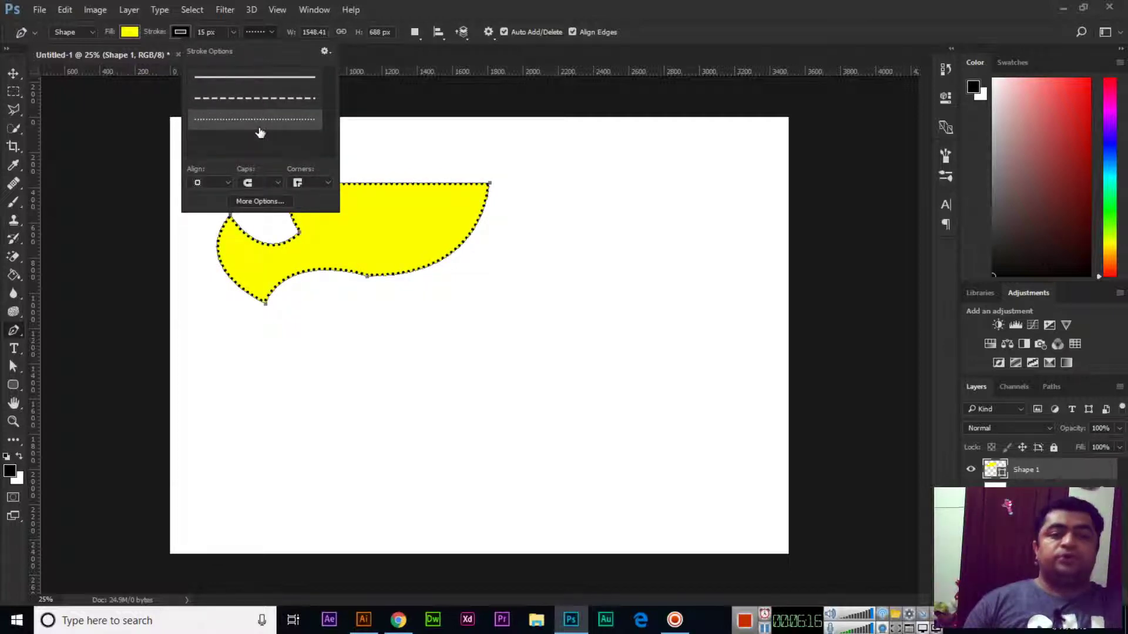
{"action": "left_click", "coordinate": [261, 82]}
{"action": "left_click", "coordinate": [262, 32]}
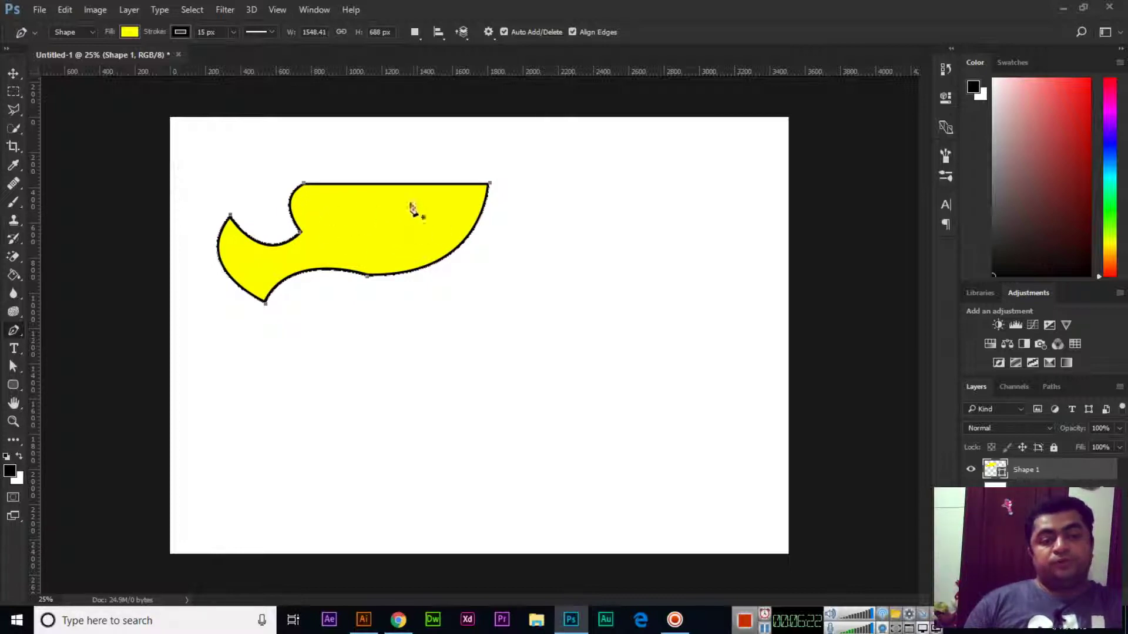
Set the outline colour to No Color and move the shape slightly down and right
{"action": "left_click", "coordinate": [182, 34]}
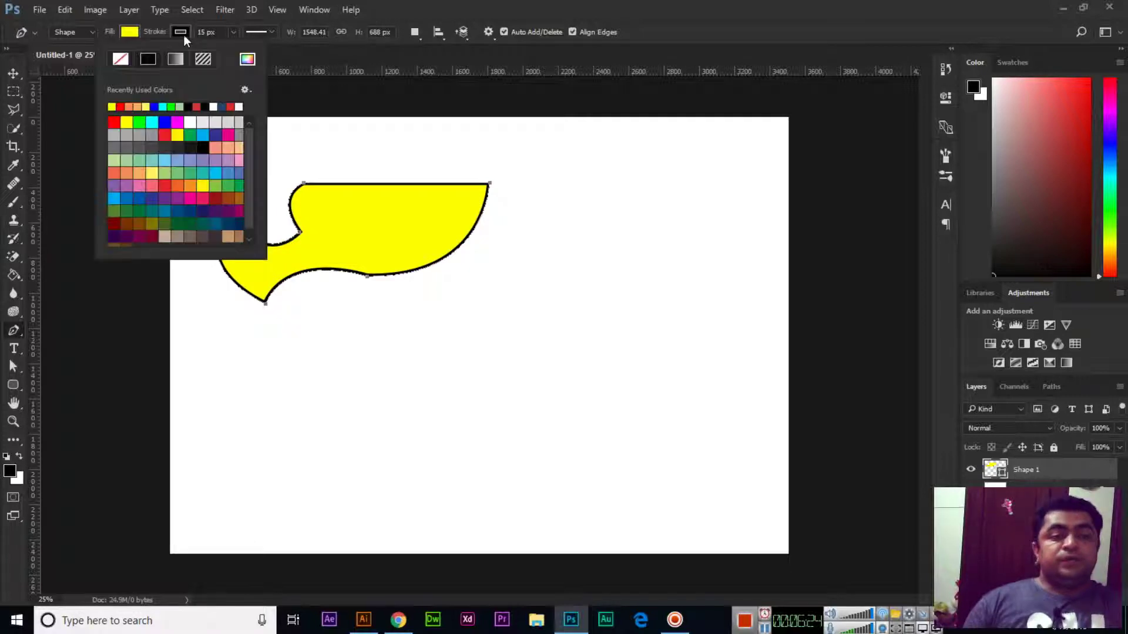
{"action": "left_click", "coordinate": [120, 59]}
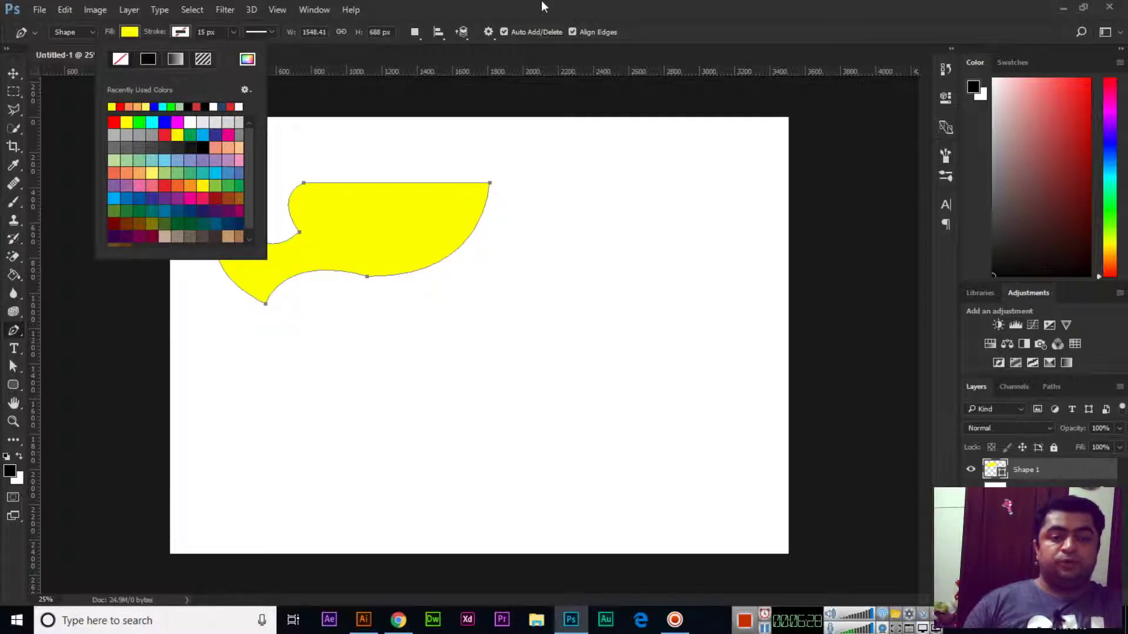
{"action": "left_click", "coordinate": [13, 73]}
{"action": "mouse_move", "coordinate": [326, 244]}
{"action": "left_mouse_down"}
{"action": "mouse_move", "coordinate": [344, 259]}
{"action": "mouse_move", "coordinate": [472, 286]}
{"action": "mouse_move", "coordinate": [411, 249]}
{"action": "mouse_move", "coordinate": [358, 327]}
{"action": "mouse_move", "coordinate": [412, 279]}
{"action": "mouse_move", "coordinate": [358, 285]}
{"action": "left_mouse_up"}
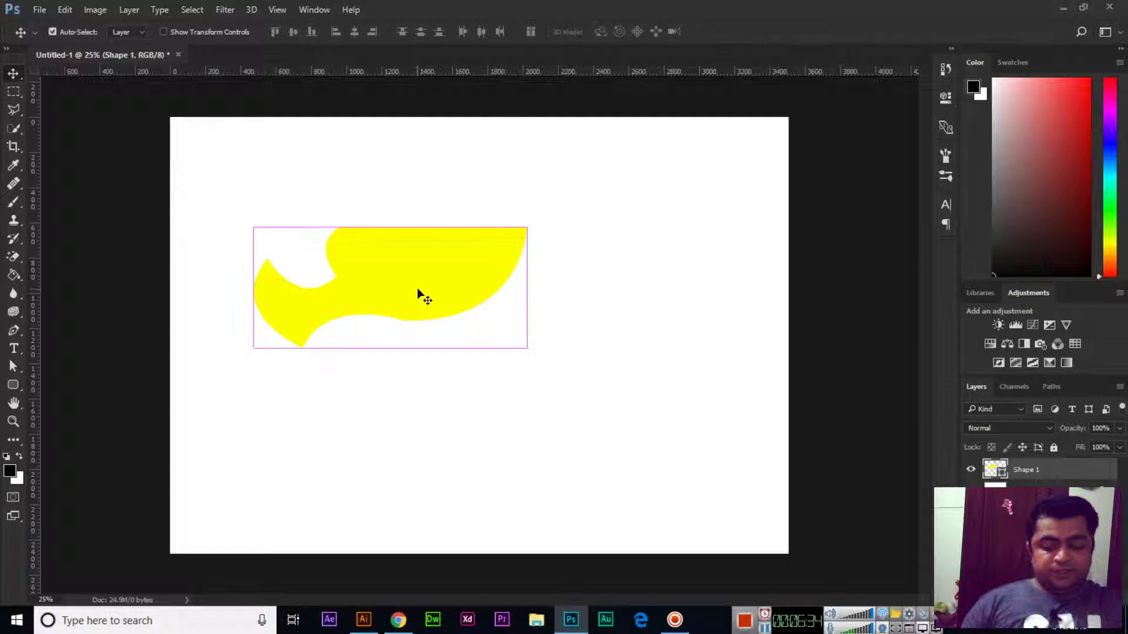
Scale the yellow shape proportionally to about 72% with Ctrl+T, then move it higher
{"action": "key", "text": "ctrl"}
{"action": "key", "text": "ctrl"}
{"action": "key", "text": "ctrl+t"}
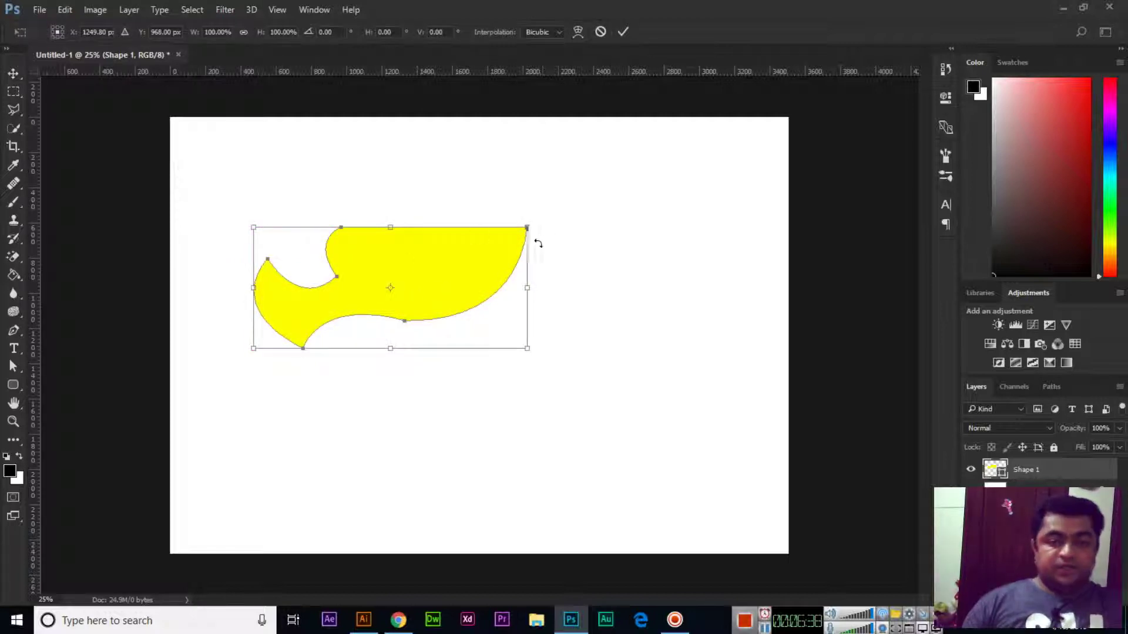
{"action": "left_click_drag", "start_coordinate": [528, 229], "coordinate": [461, 280]}
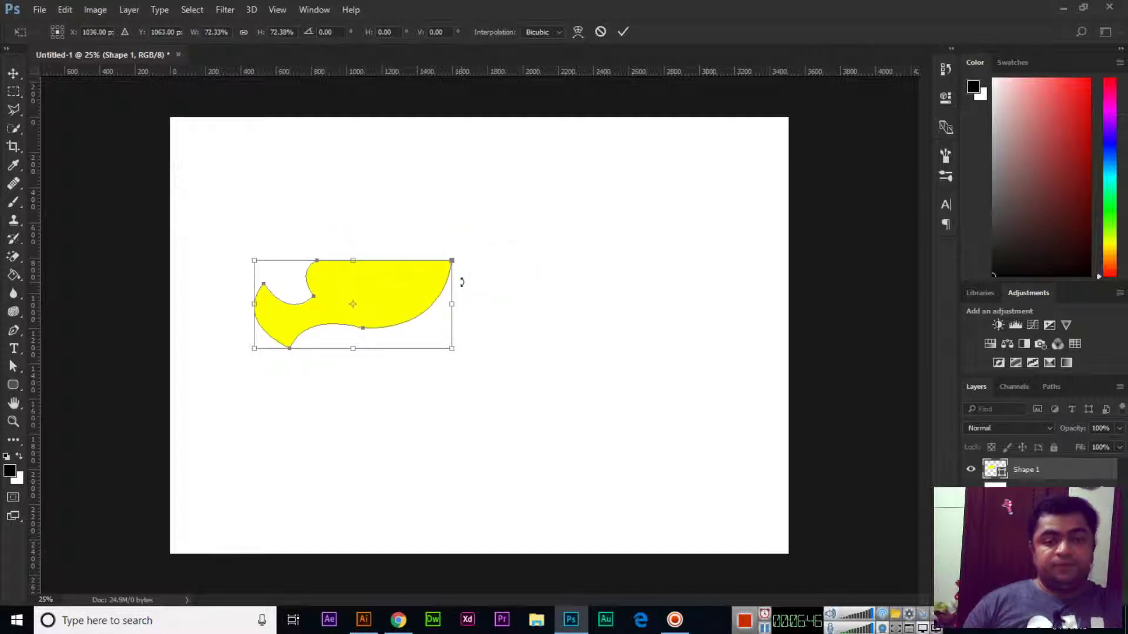
{"action": "key", "text": "Return"}
{"action": "left_click_drag", "start_coordinate": [358, 300], "coordinate": [552, 250]}
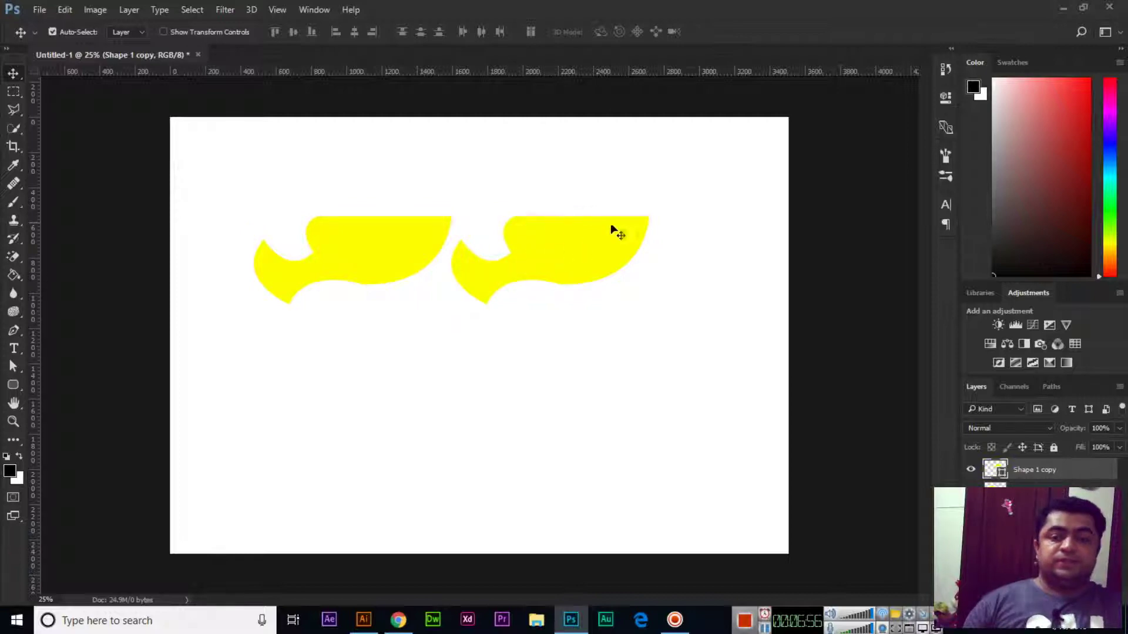
Flip the right copy horizontally, undo it, and shift the shapes further right
{"action": "left_click", "coordinate": [65, 9]}
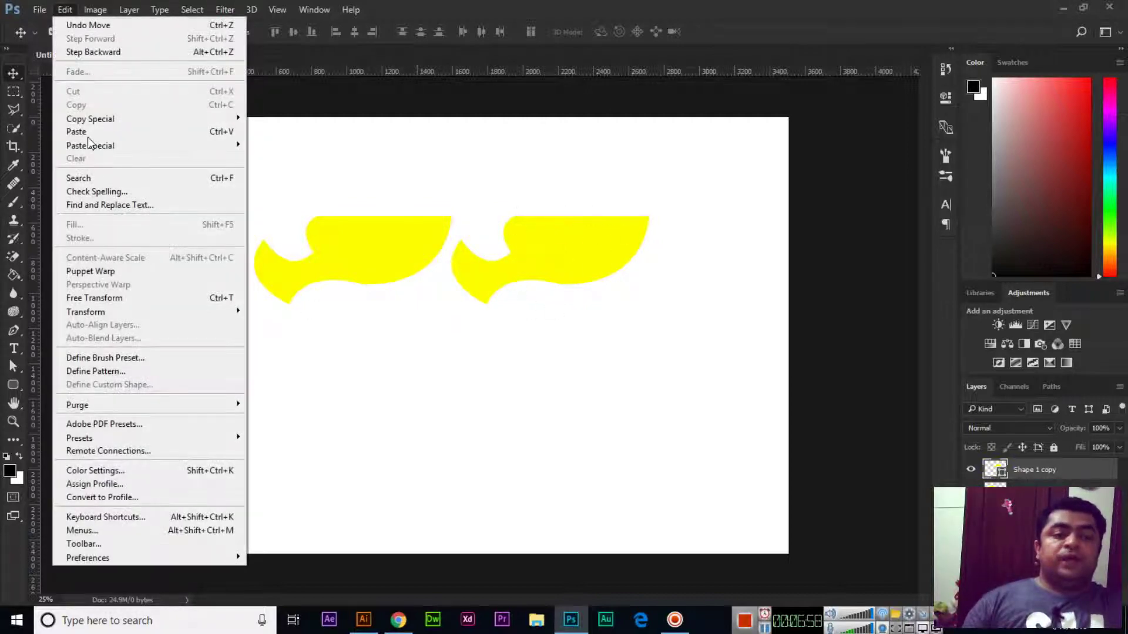
{"action": "mouse_move", "coordinate": [152, 315]}
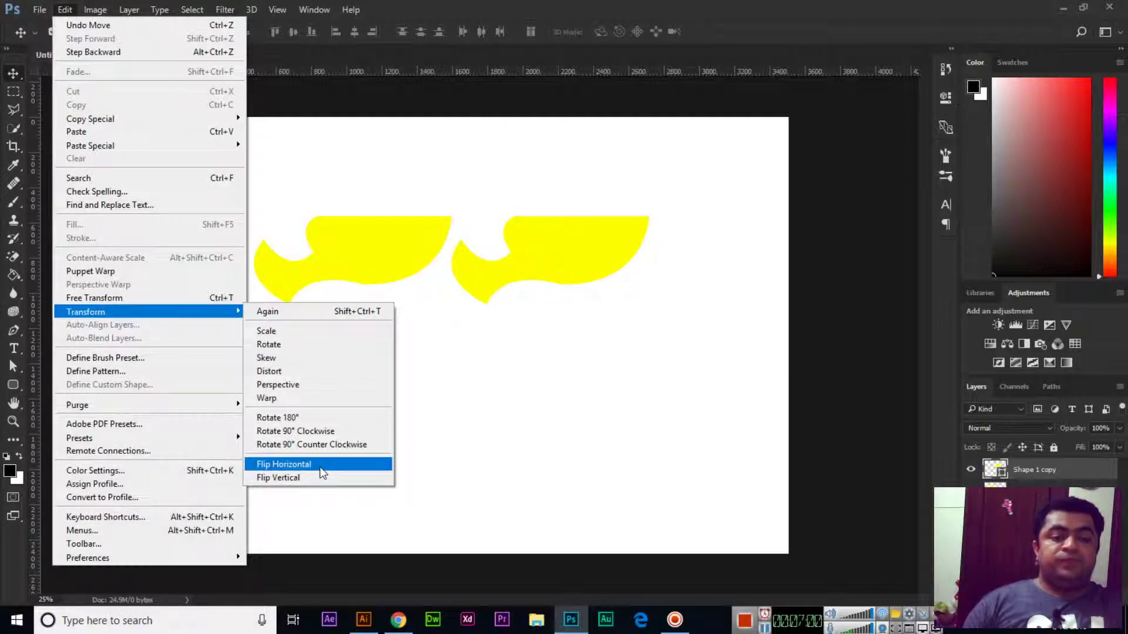
{"action": "left_click", "coordinate": [320, 470]}
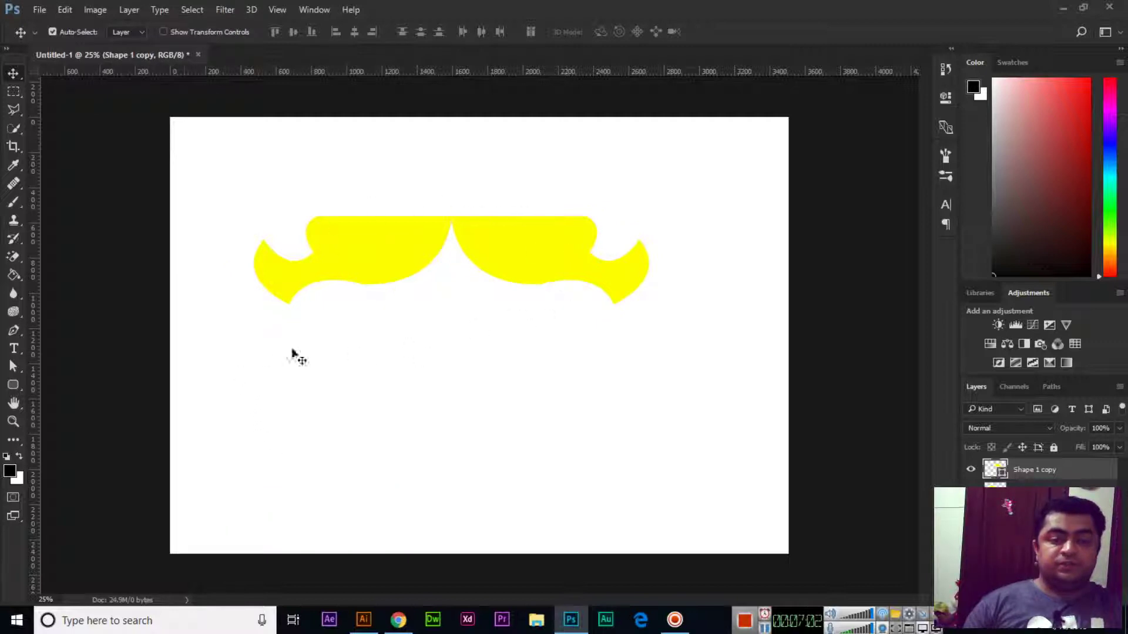
{"action": "key", "text": "ctrl+z"}
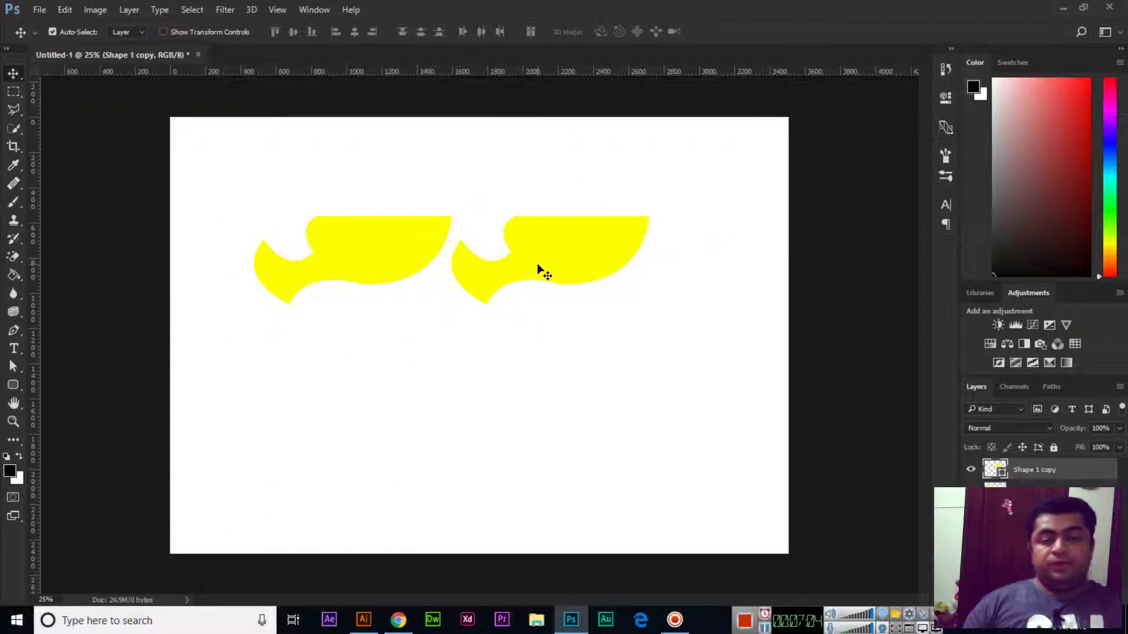
{"action": "key", "text": "Delete"}
{"action": "left_click_drag", "start_coordinate": [364, 260], "coordinate": [424, 271]}
Mirror the left shape horizontally, move the pair up, and duplicate the pair below
{"action": "left_click", "coordinate": [65, 10]}
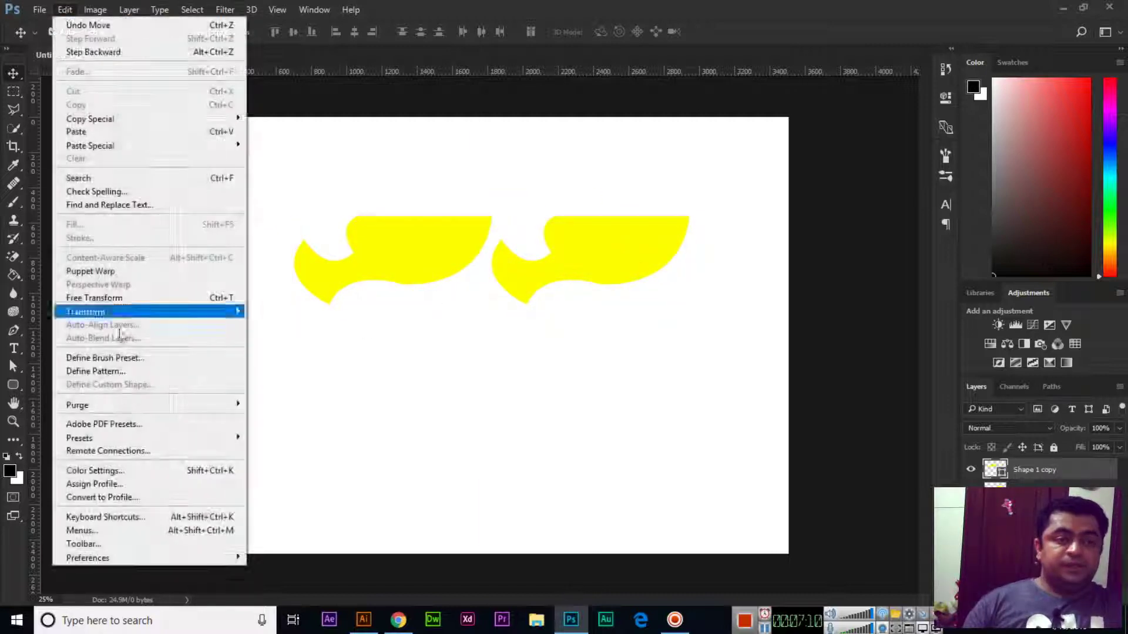
{"action": "mouse_move", "coordinate": [173, 311]}
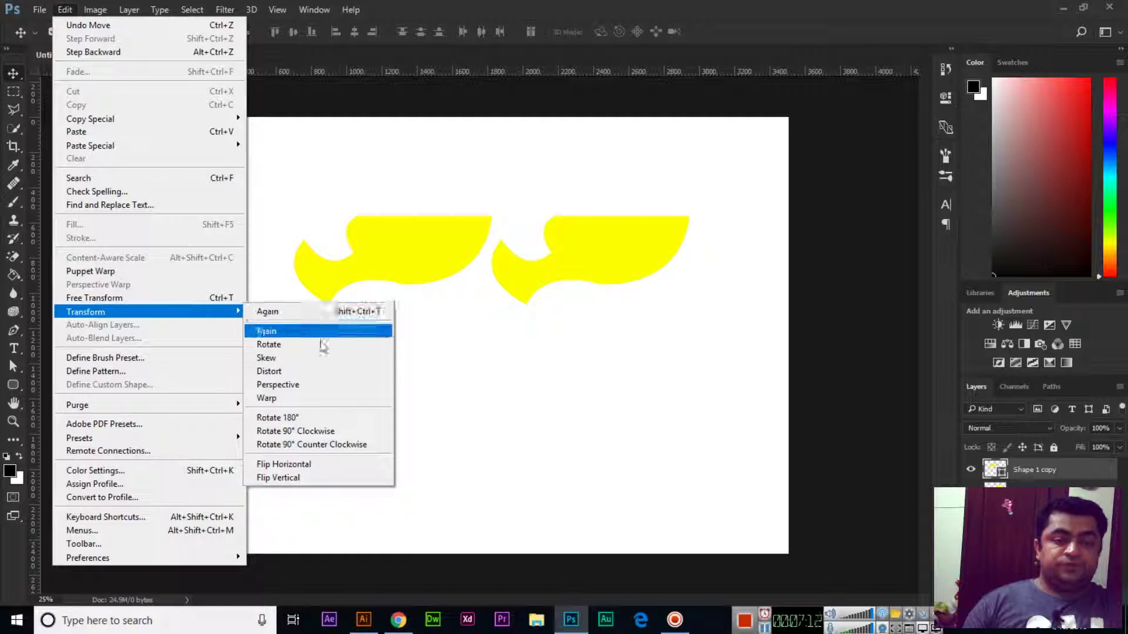
{"action": "left_click", "coordinate": [311, 465]}
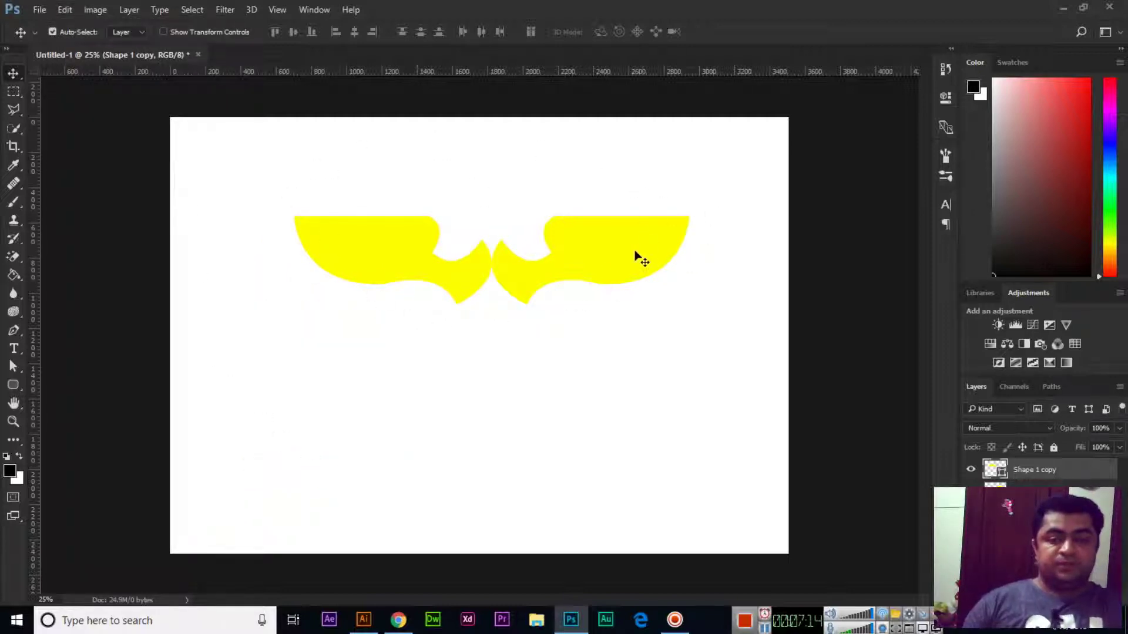
{"action": "left_click_drag", "start_coordinate": [351, 192], "coordinate": [657, 336]}
{"action": "left_click_drag", "start_coordinate": [599, 266], "coordinate": [588, 215]}
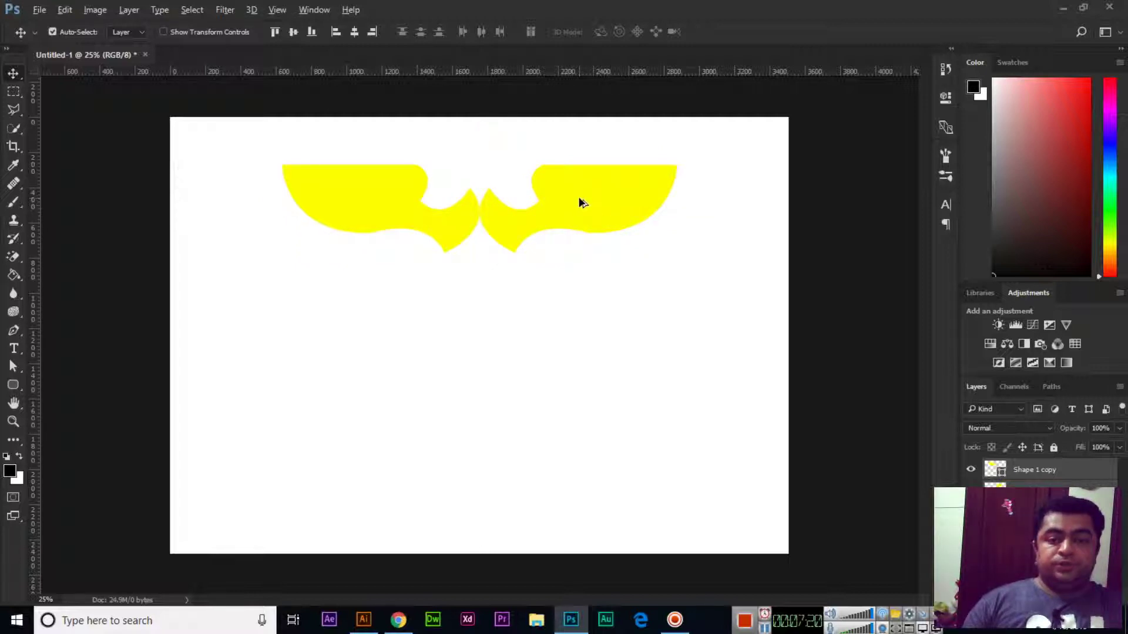
{"action": "left_click_drag", "start_coordinate": [358, 141], "coordinate": [617, 277]}
{"action": "left_click_drag", "start_coordinate": [558, 207], "coordinate": [556, 295]}
Flip the lower pair vertically and select all four yellow shapes
{"action": "left_click", "coordinate": [66, 10]}
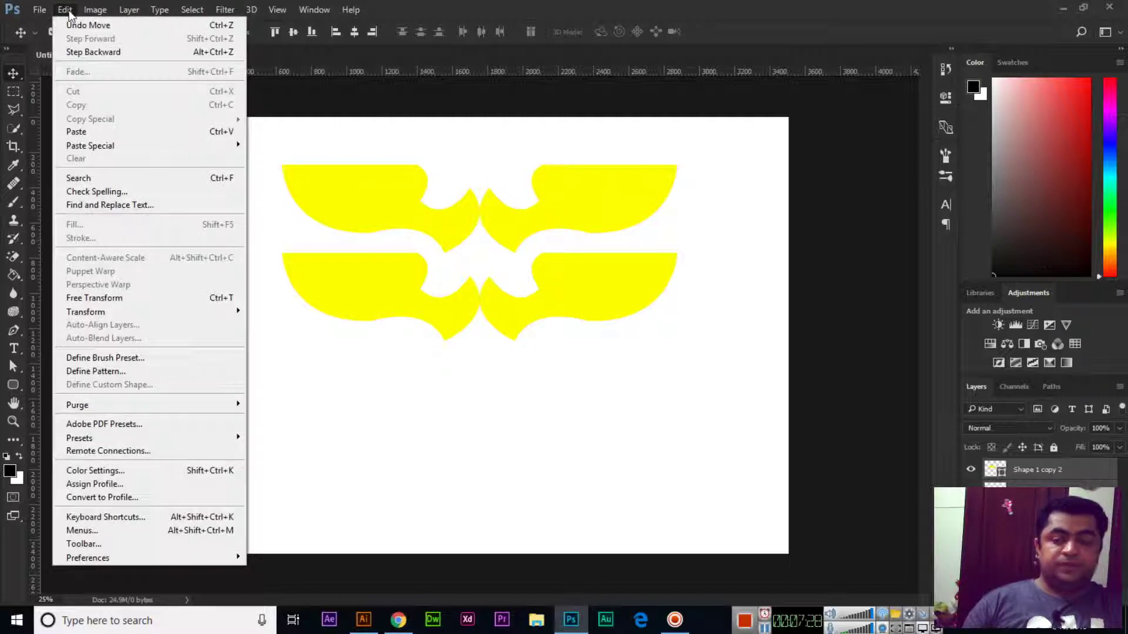
{"action": "mouse_move", "coordinate": [166, 313]}
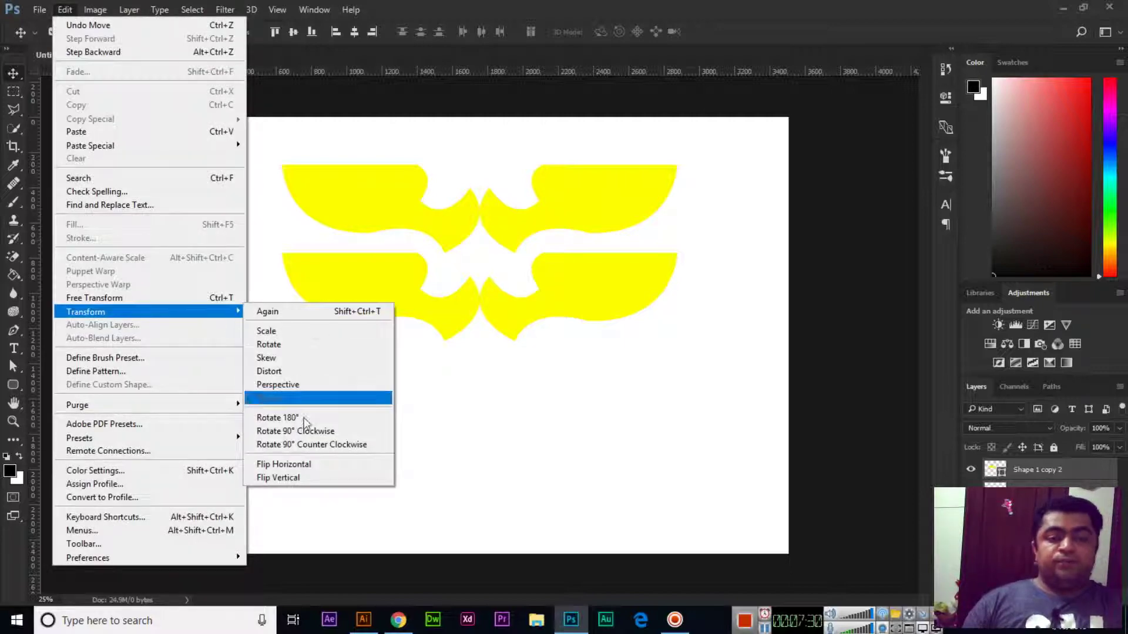
{"action": "left_click", "coordinate": [298, 478]}
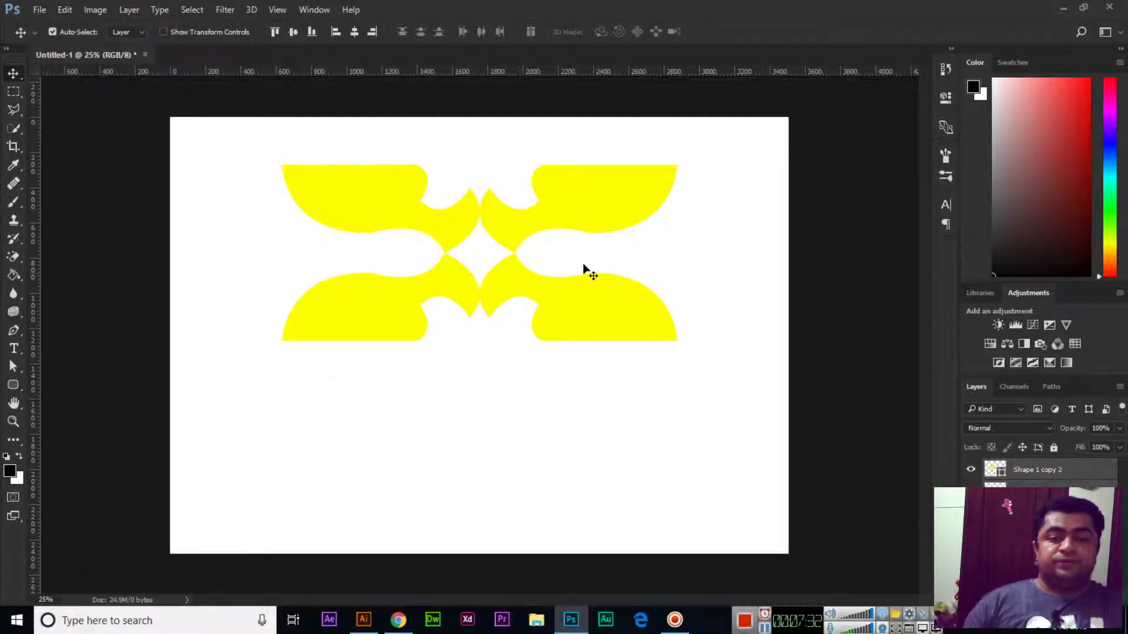
{"action": "left_click_drag", "start_coordinate": [262, 158], "coordinate": [685, 385]}
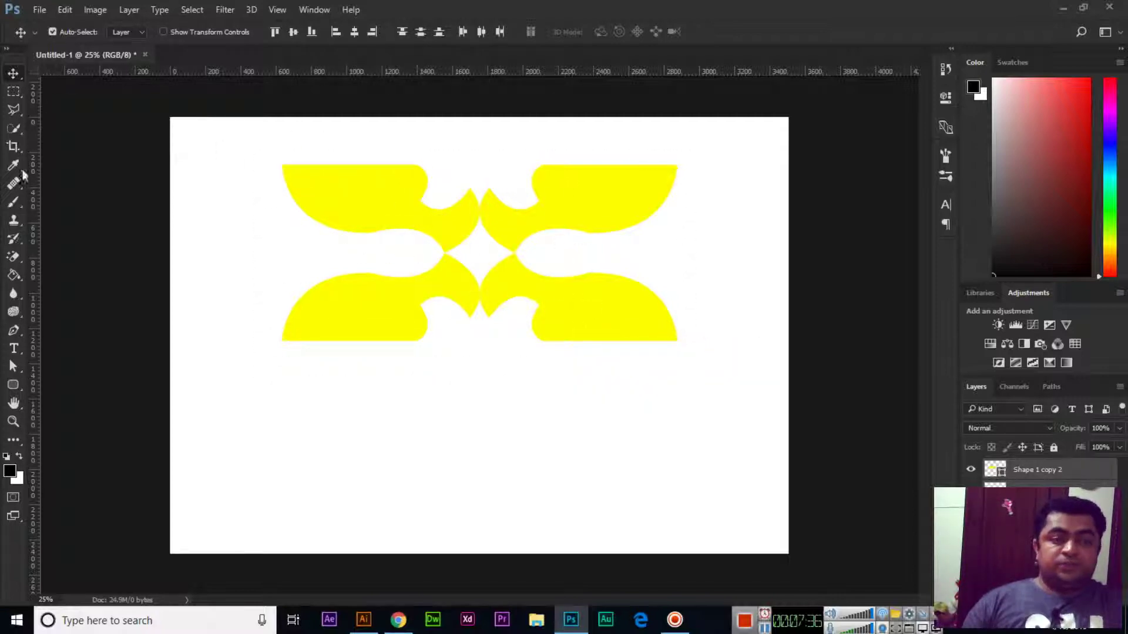
Give all four shapes a black outline and thin it to 5 px
{"action": "left_click_drag", "start_coordinate": [14, 330], "coordinate": [42, 337]}
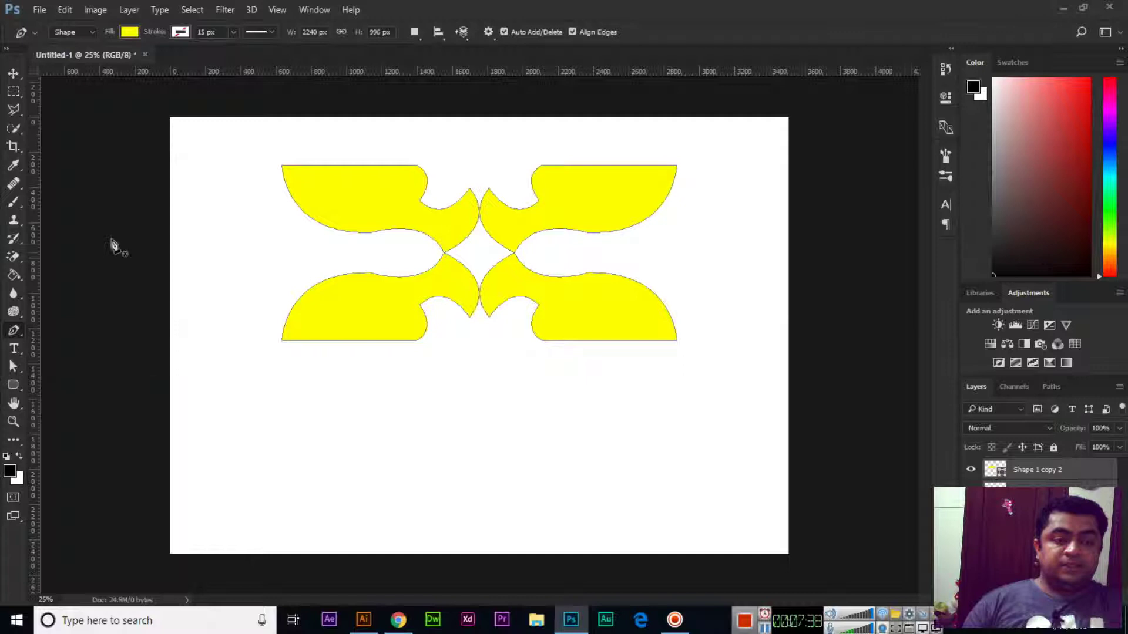
{"action": "left_click", "coordinate": [182, 33]}
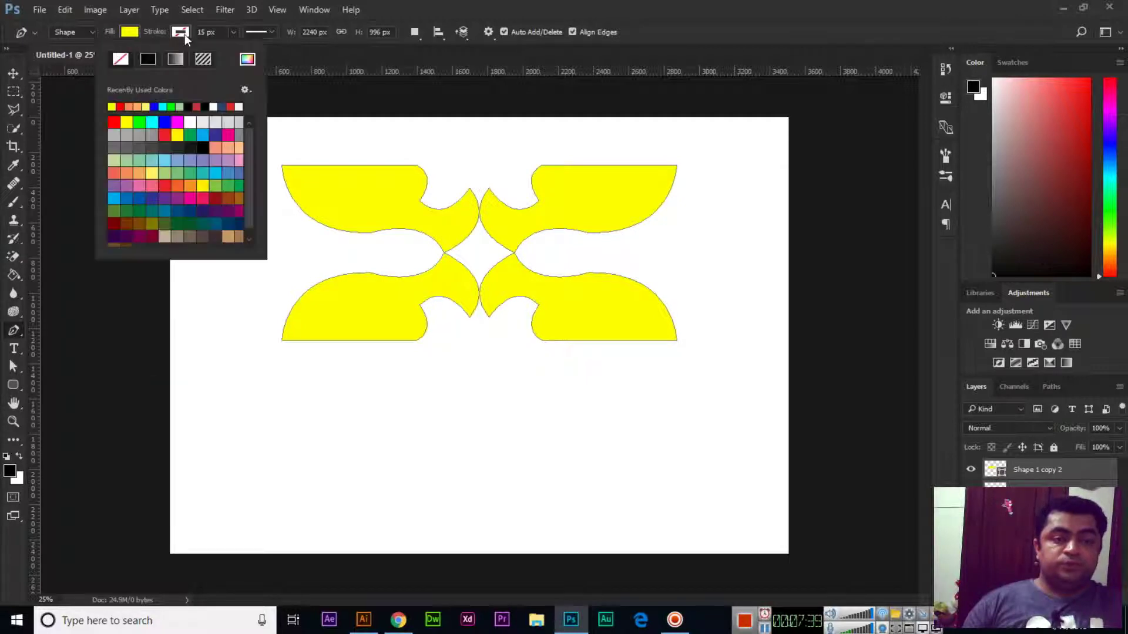
{"action": "left_click", "coordinate": [147, 59]}
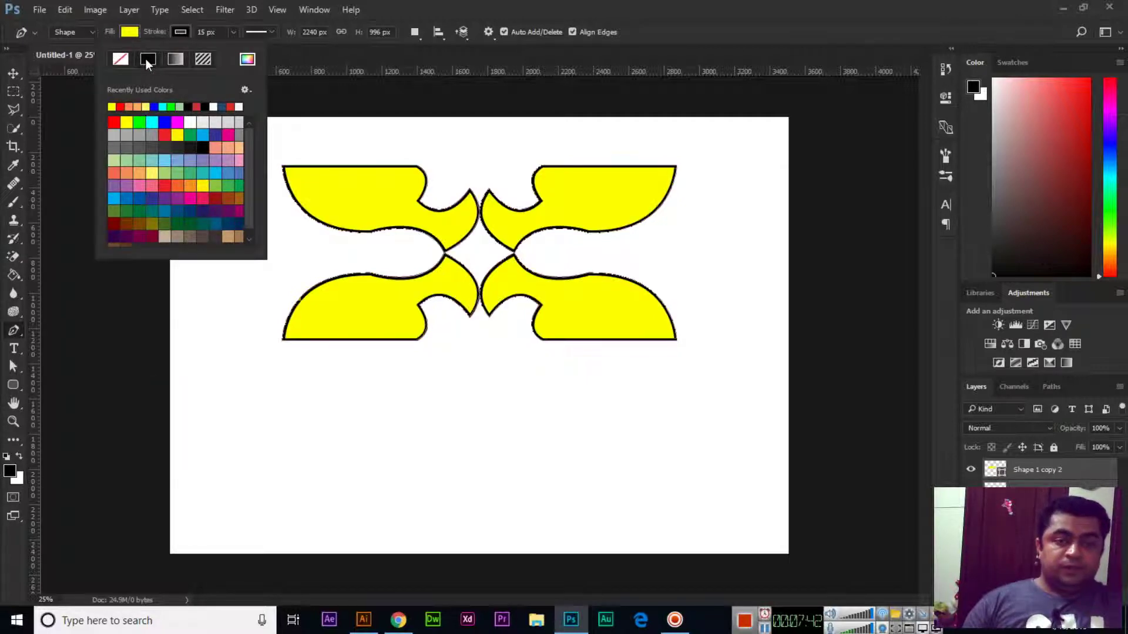
{"action": "left_click", "coordinate": [360, 29]}
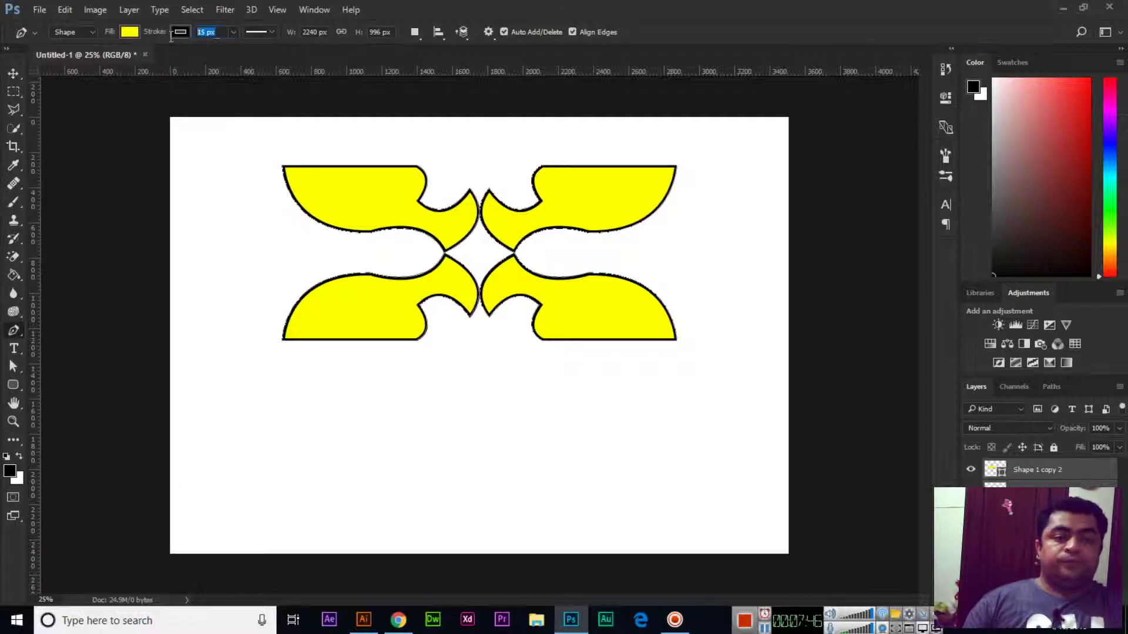
{"action": "key", "text": "Return"}
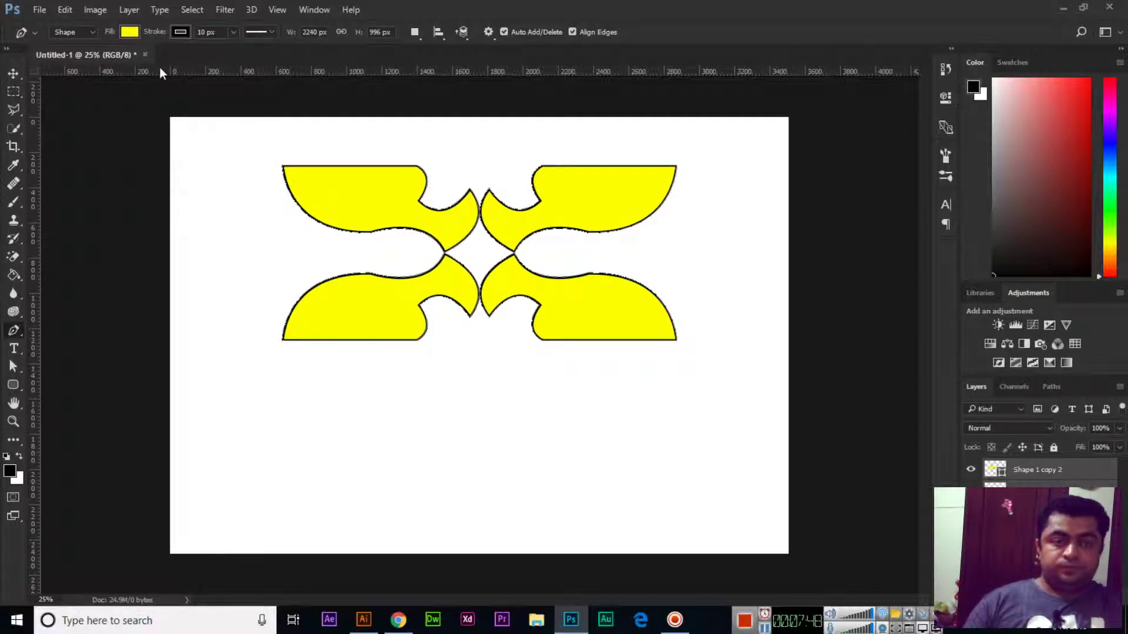
{"action": "left_click", "coordinate": [208, 32]}
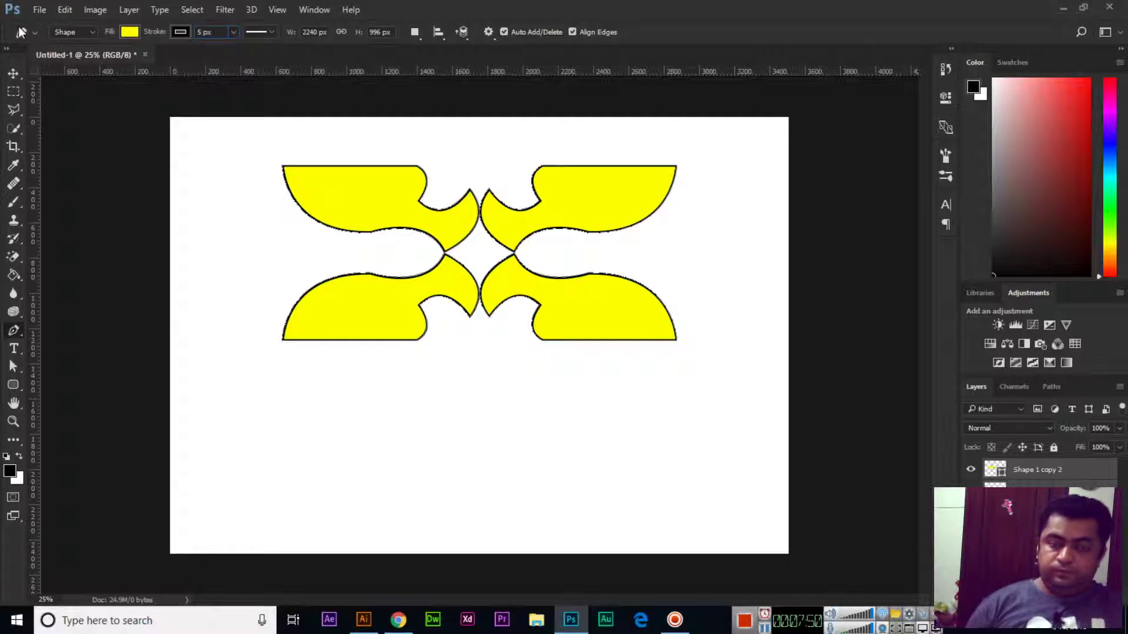
{"action": "left_click", "coordinate": [13, 73]}
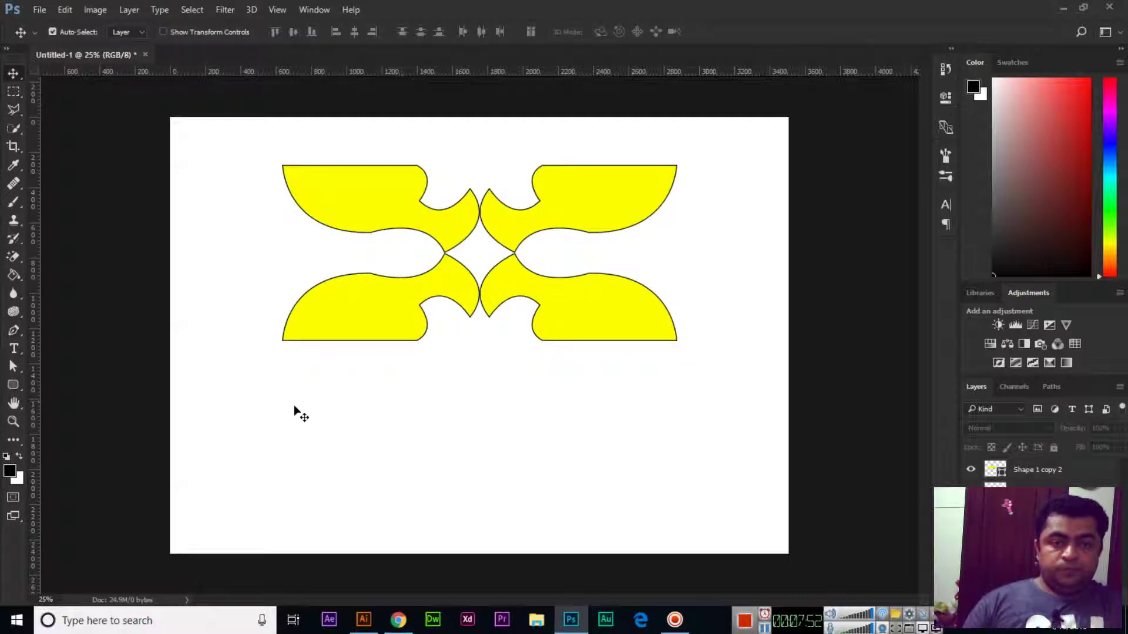
Select the four yellow motif pieces and move them up near the canvas's top edge
{"action": "left_click_drag", "start_coordinate": [277, 161], "coordinate": [643, 394]}
{"action": "left_click_drag", "start_coordinate": [588, 326], "coordinate": [585, 395]}
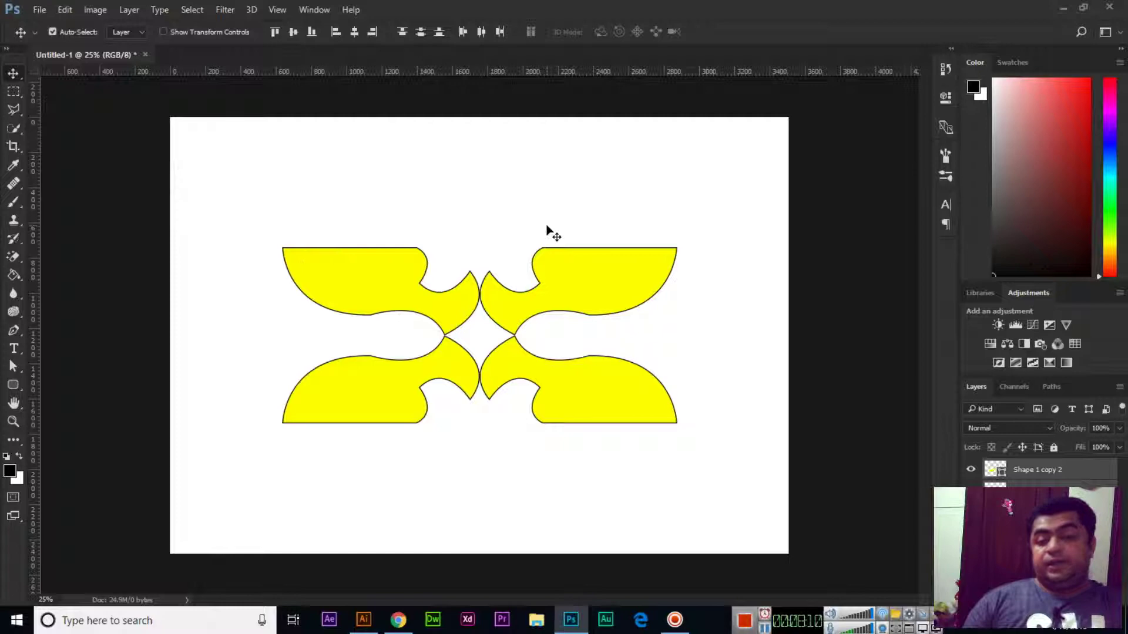
{"action": "left_click_drag", "start_coordinate": [612, 410], "coordinate": [609, 296]}
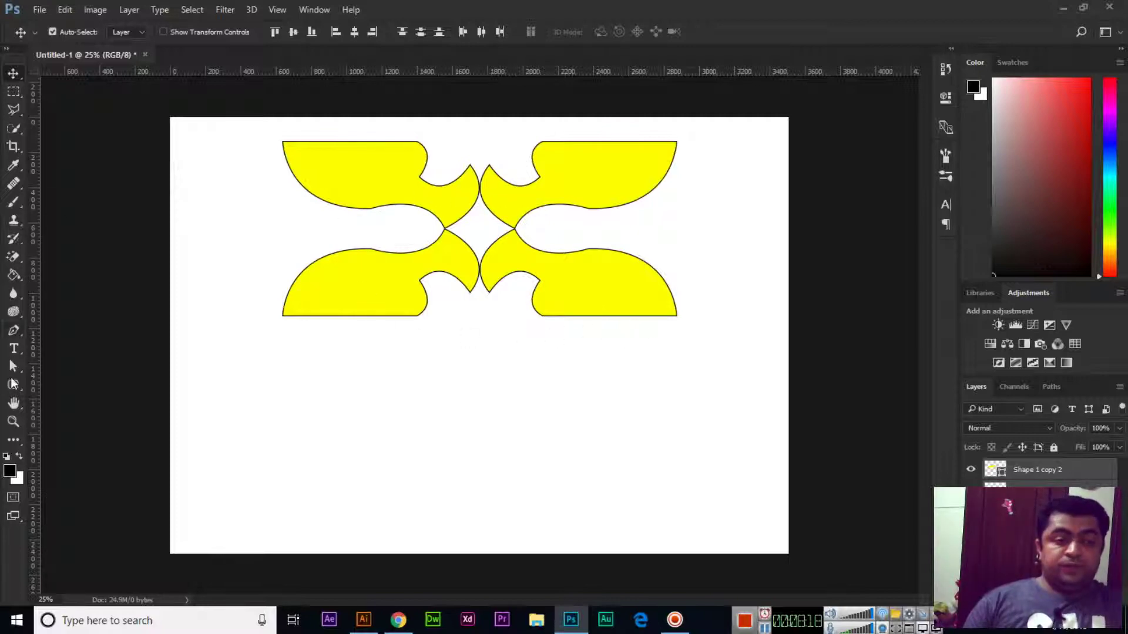
{"action": "left_click_drag", "start_coordinate": [14, 333], "coordinate": [59, 332]}
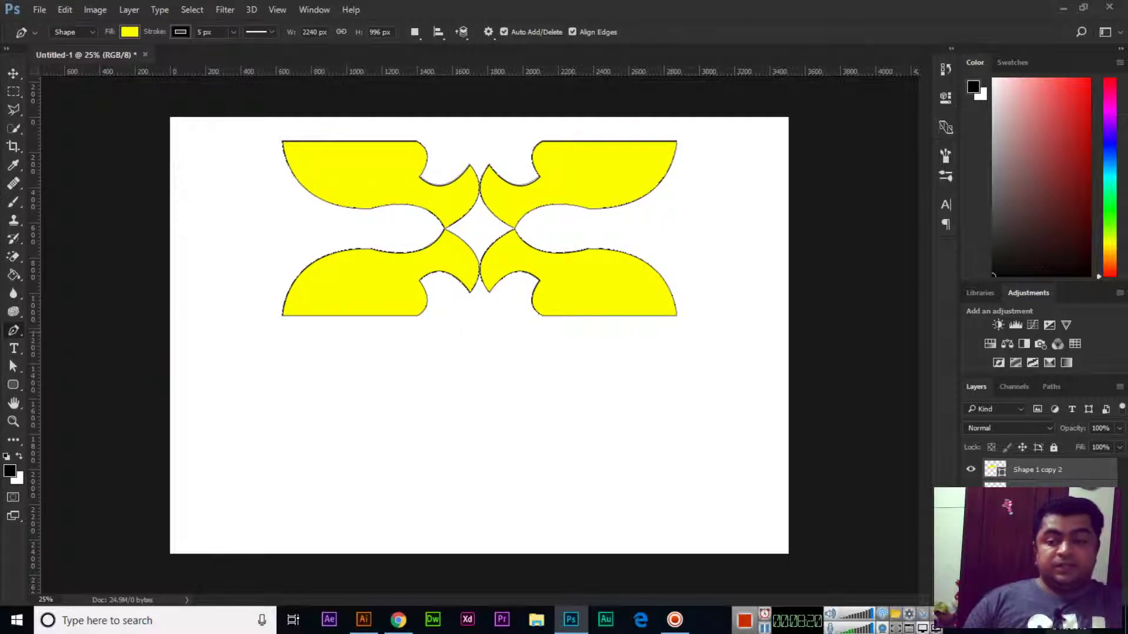
Draw a closed, curved, hook-shaped shape path below the yellow motif
{"action": "left_click", "coordinate": [308, 386]}
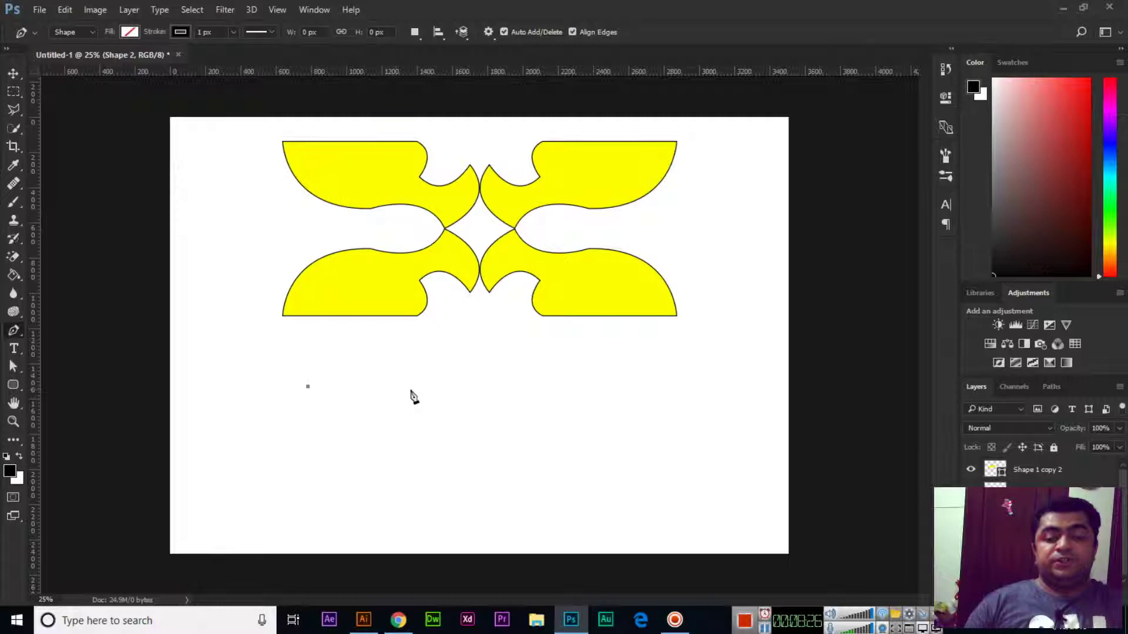
{"action": "left_click", "coordinate": [493, 386]}
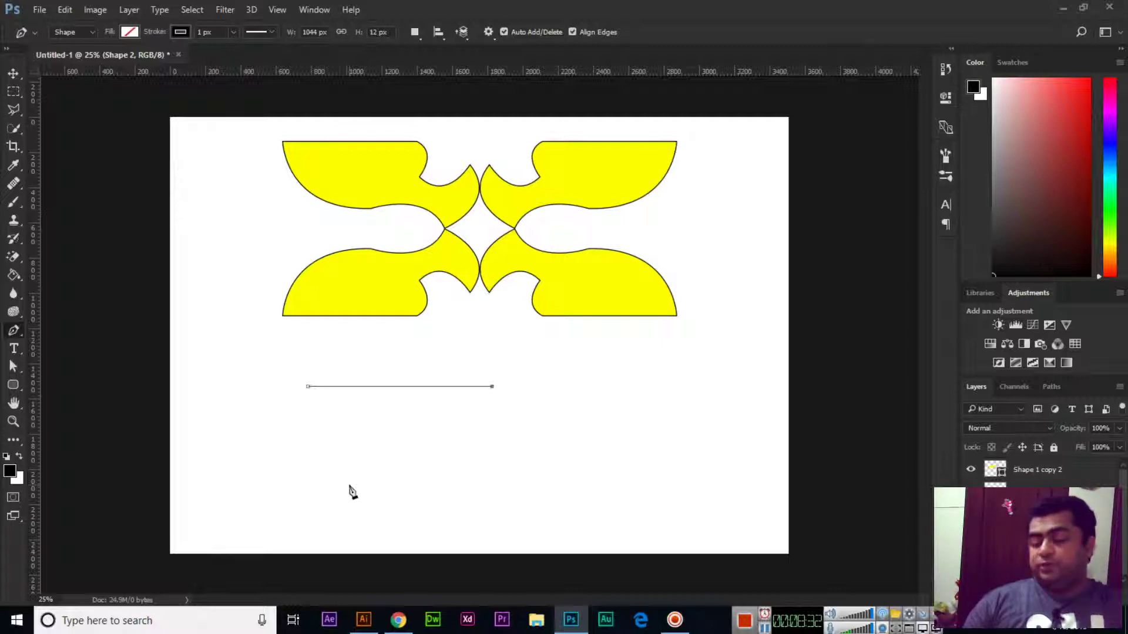
{"action": "left_click_drag", "start_coordinate": [349, 481], "coordinate": [359, 554]}
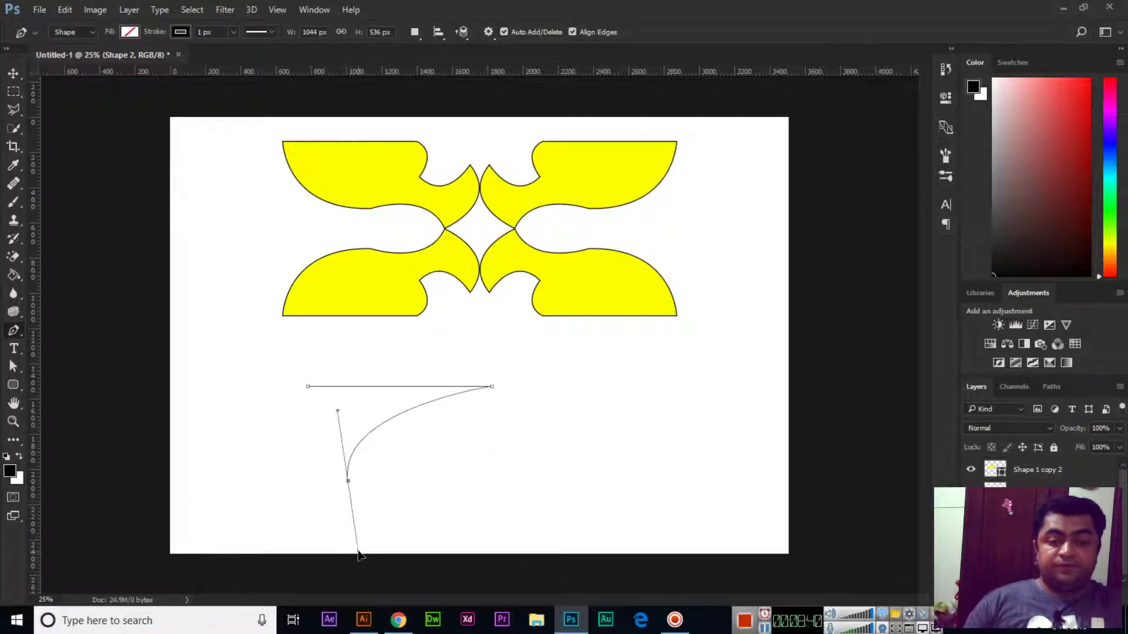
{"action": "left_click", "coordinate": [349, 483], "text": "alt"}
{"action": "left_click_drag", "start_coordinate": [251, 438], "coordinate": [251, 372]}
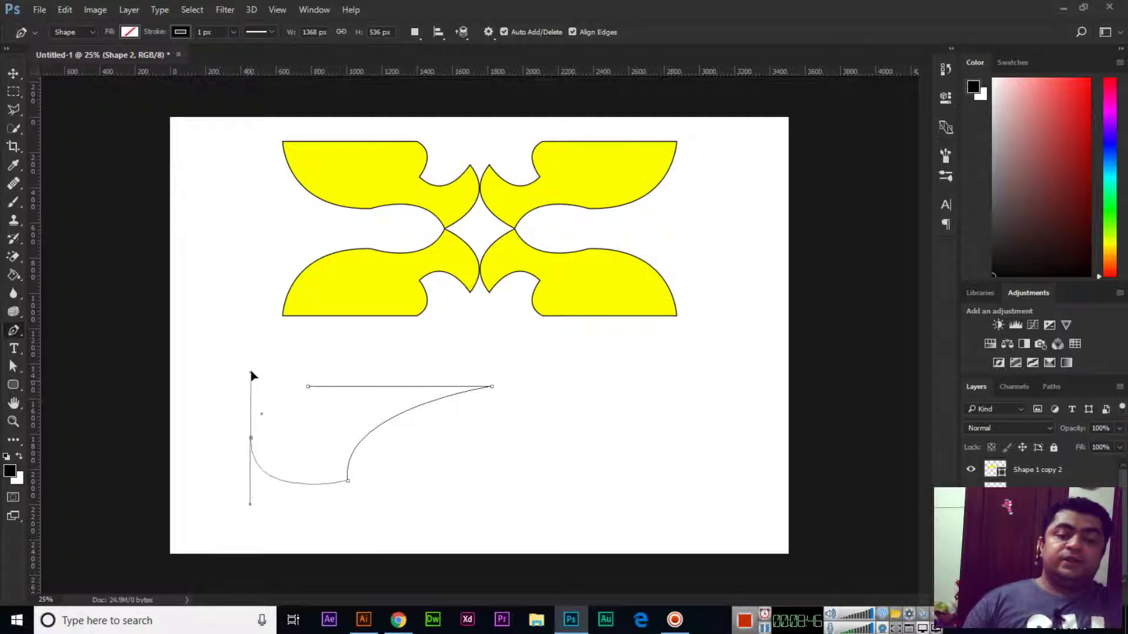
{"action": "left_click", "coordinate": [251, 441], "text": "alt"}
{"action": "left_click_drag", "start_coordinate": [300, 417], "coordinate": [352, 418]}
{"action": "left_click", "coordinate": [300, 417], "text": "alt"}
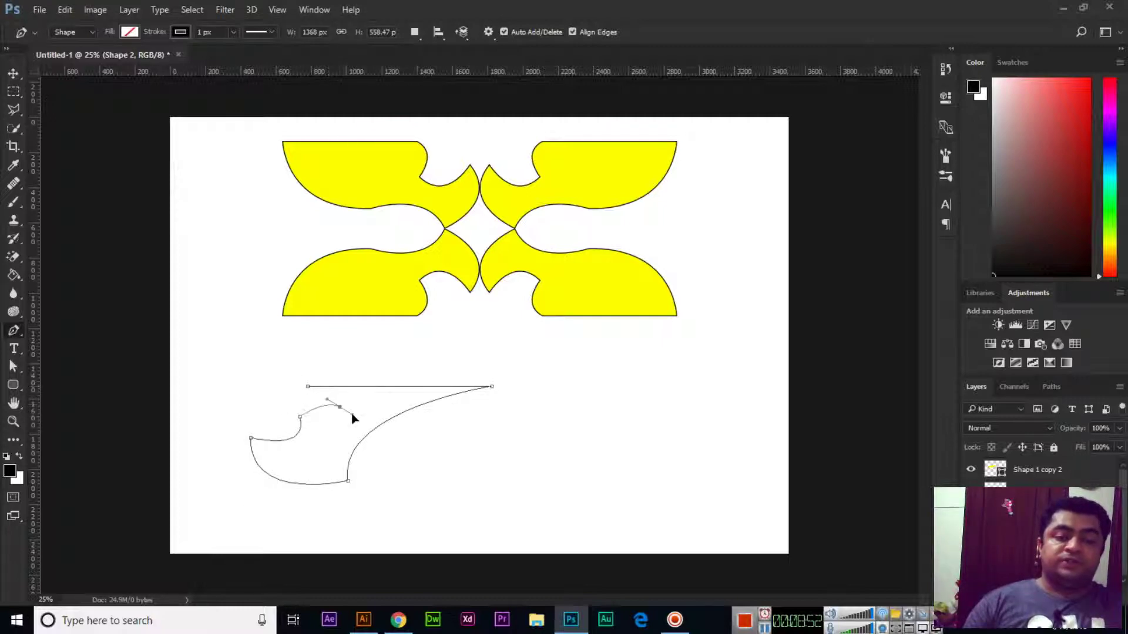
{"action": "left_click", "coordinate": [340, 406], "text": "alt"}
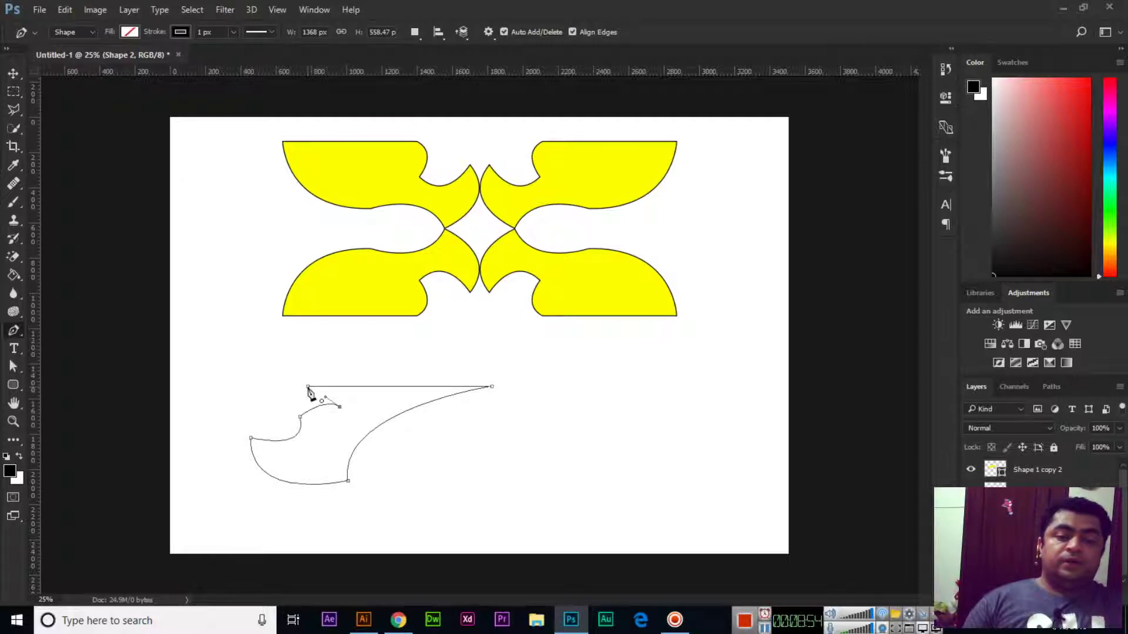
{"action": "left_click", "coordinate": [308, 387]}
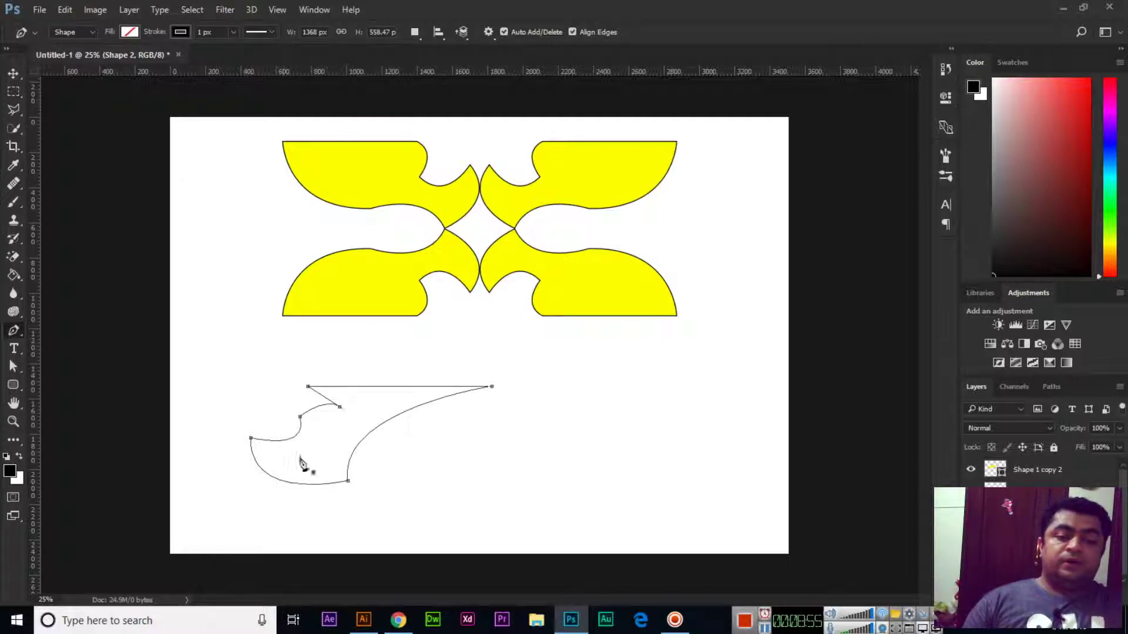
Fill the new shape salmon orange, remove its outline, and shift it up and right
{"action": "left_click", "coordinate": [128, 33]}
{"action": "left_click", "coordinate": [168, 145]}
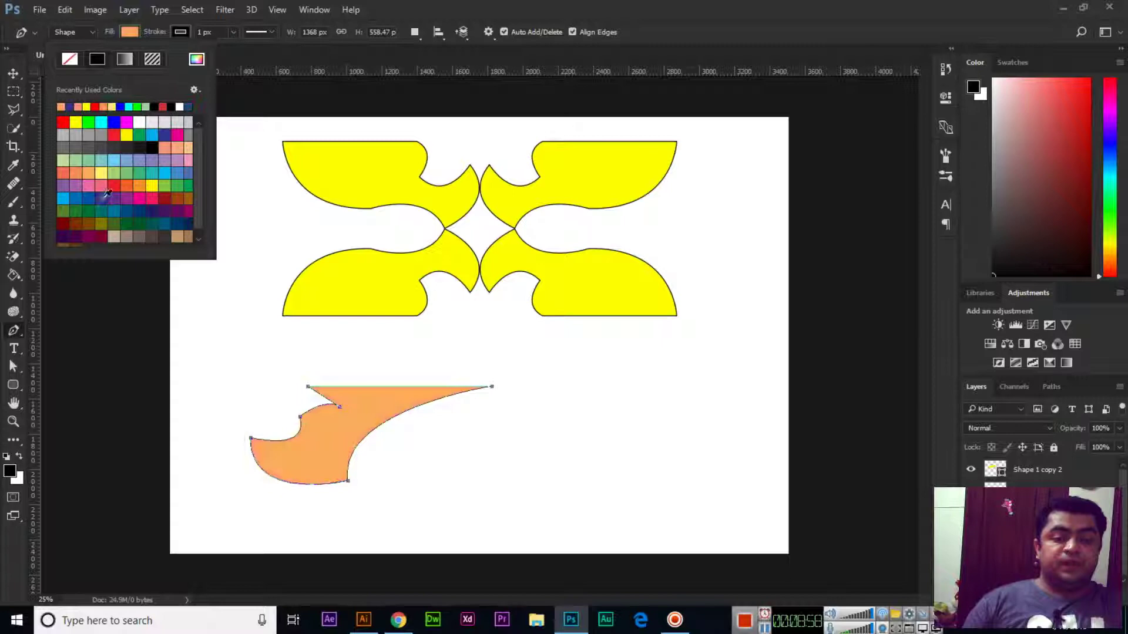
{"action": "left_click", "coordinate": [531, 5]}
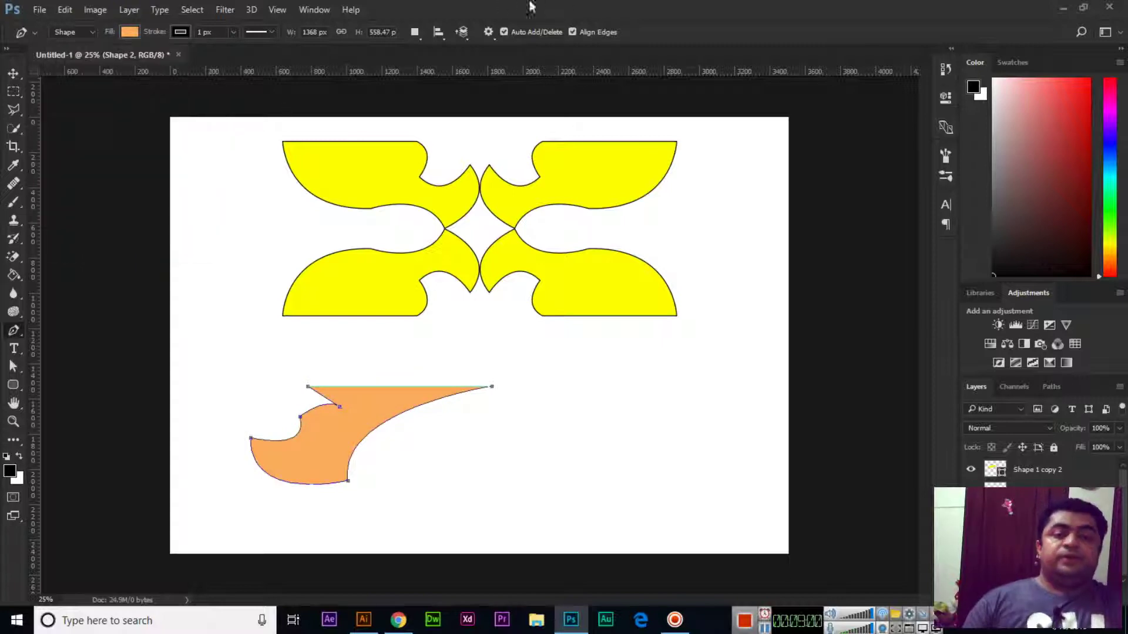
{"action": "left_click", "coordinate": [14, 74]}
{"action": "left_click_drag", "start_coordinate": [380, 418], "coordinate": [404, 397]}
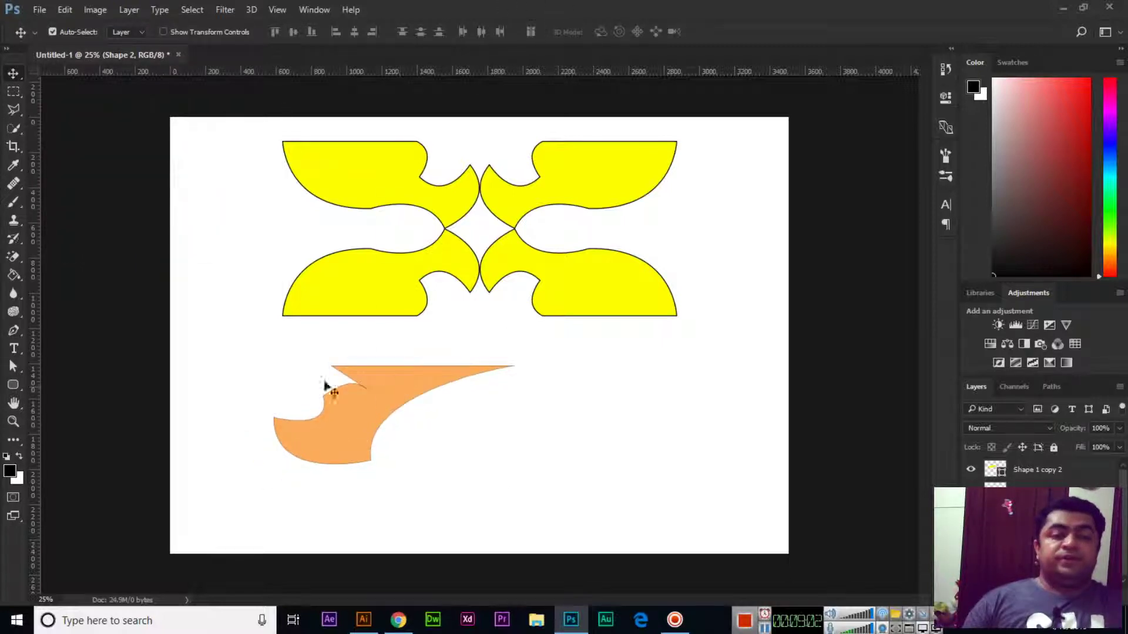
{"action": "left_click", "coordinate": [14, 332]}
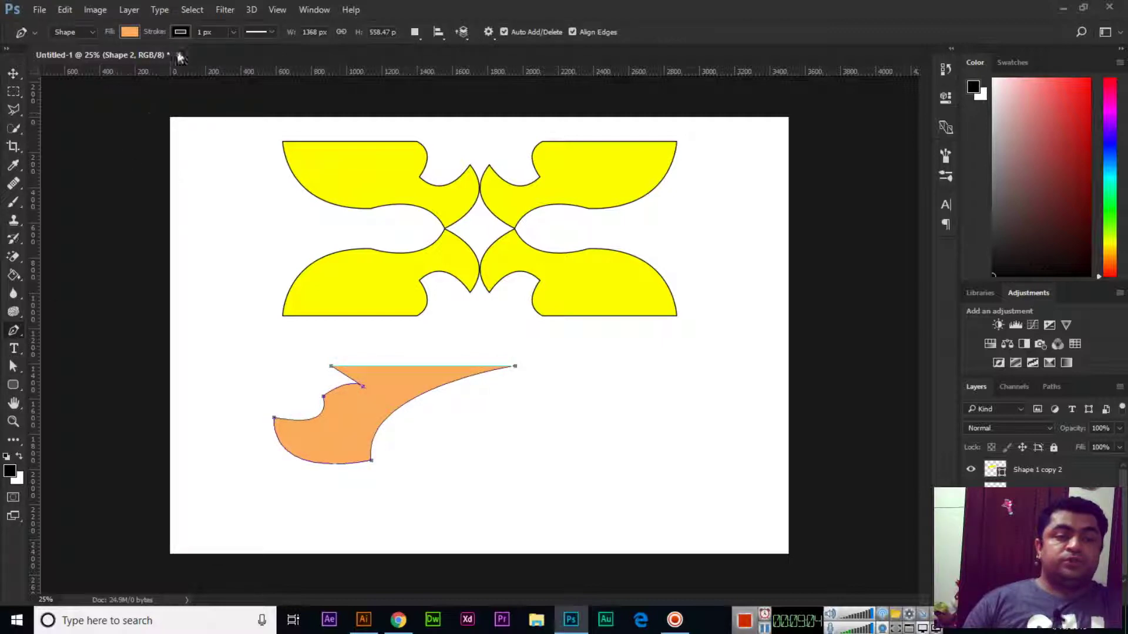
{"action": "left_click", "coordinate": [179, 32]}
{"action": "left_click", "coordinate": [119, 59]}
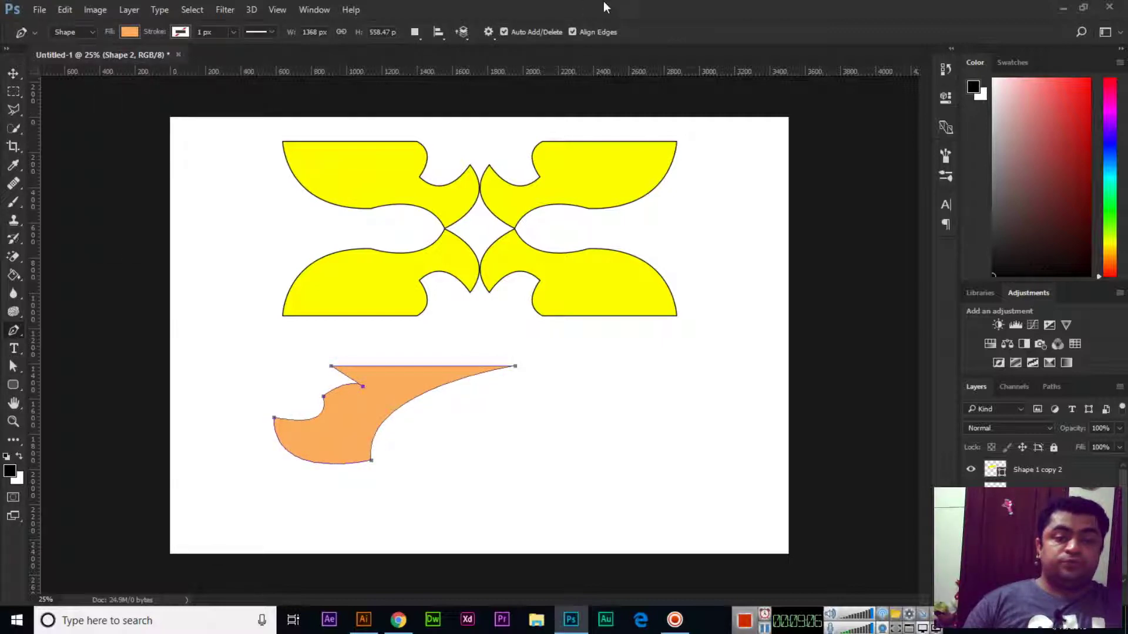
{"action": "left_click", "coordinate": [14, 74]}
Duplicate the orange shape beside itself and flip the copy horizontally
{"action": "left_click_drag", "start_coordinate": [345, 423], "coordinate": [315, 442]}
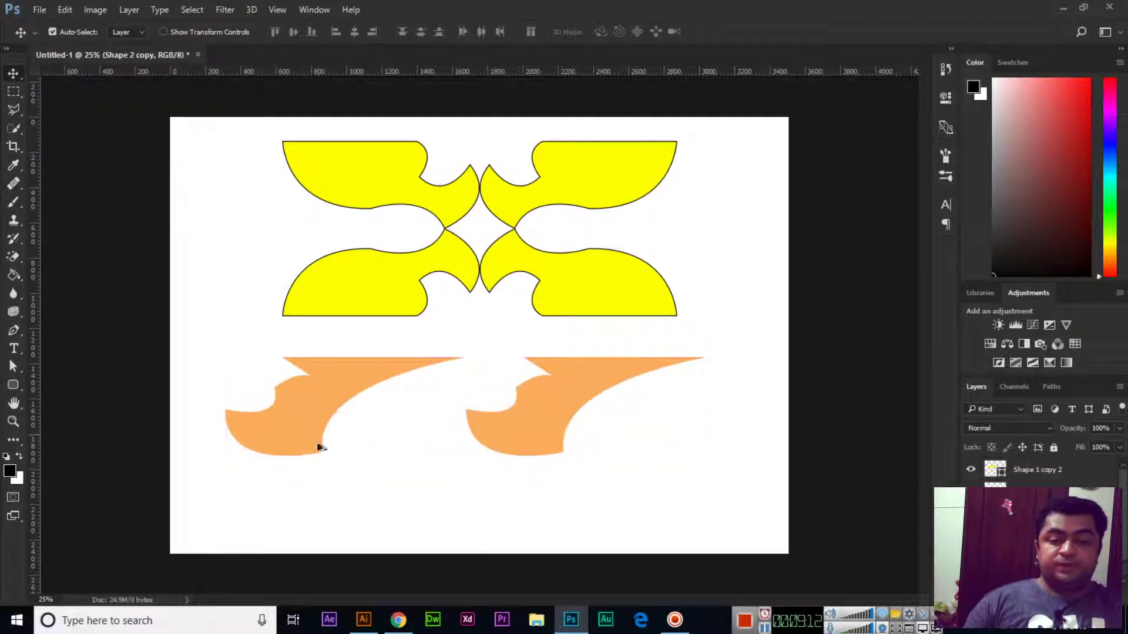
{"action": "left_click", "coordinate": [64, 10]}
{"action": "mouse_move", "coordinate": [144, 312]}
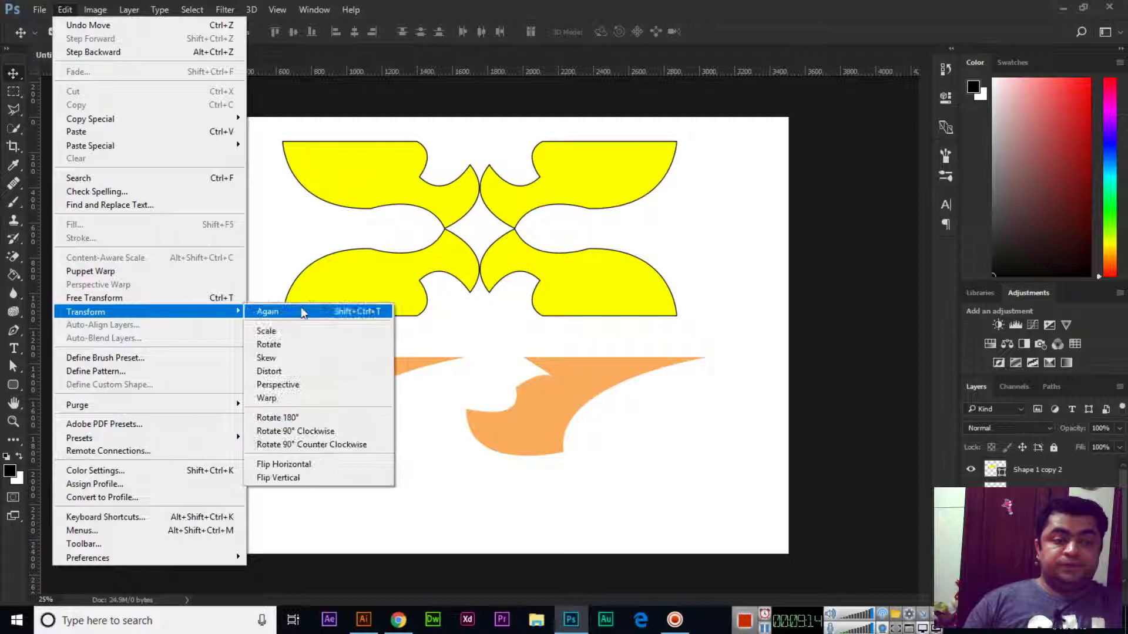
{"action": "left_click", "coordinate": [283, 465]}
Duplicate the orange pair directly below and flip the lower pair vertically
{"action": "left_click_drag", "start_coordinate": [259, 344], "coordinate": [684, 471]}
{"action": "left_click_drag", "start_coordinate": [534, 427], "coordinate": [534, 526]}
{"action": "left_click", "coordinate": [65, 9]}
{"action": "mouse_move", "coordinate": [141, 311]}
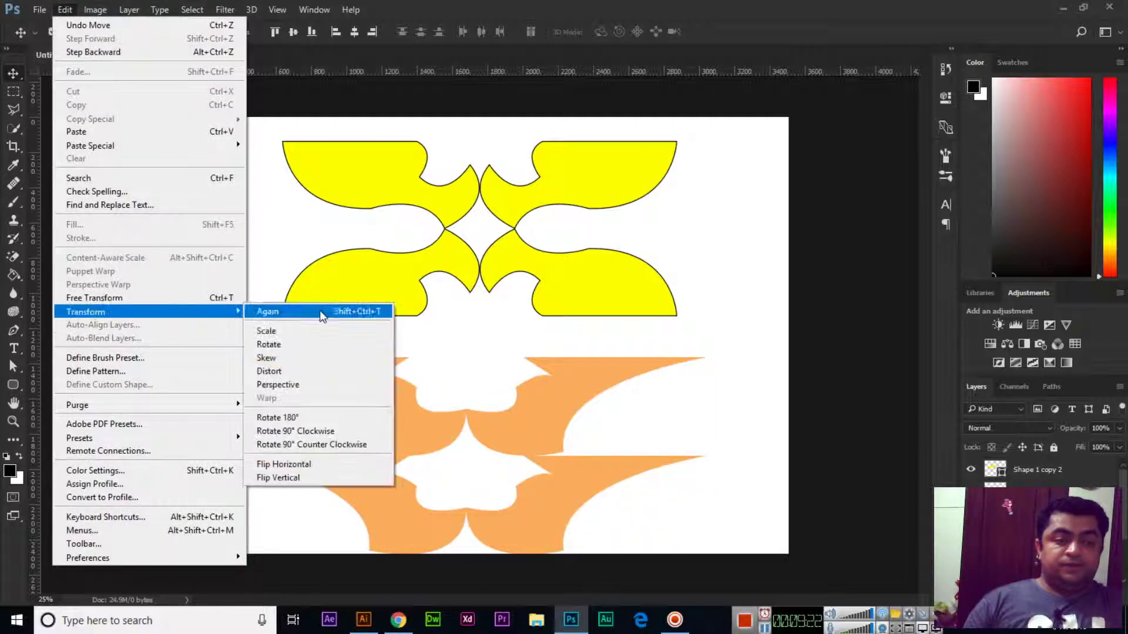
{"action": "left_click", "coordinate": [323, 477]}
Scale the four orange shapes down and move the unit to the canvas's left edge
{"action": "left_click_drag", "start_coordinate": [239, 347], "coordinate": [713, 558]}
{"action": "key", "text": "ctrl"}
{"action": "key", "text": "ctrl+t"}
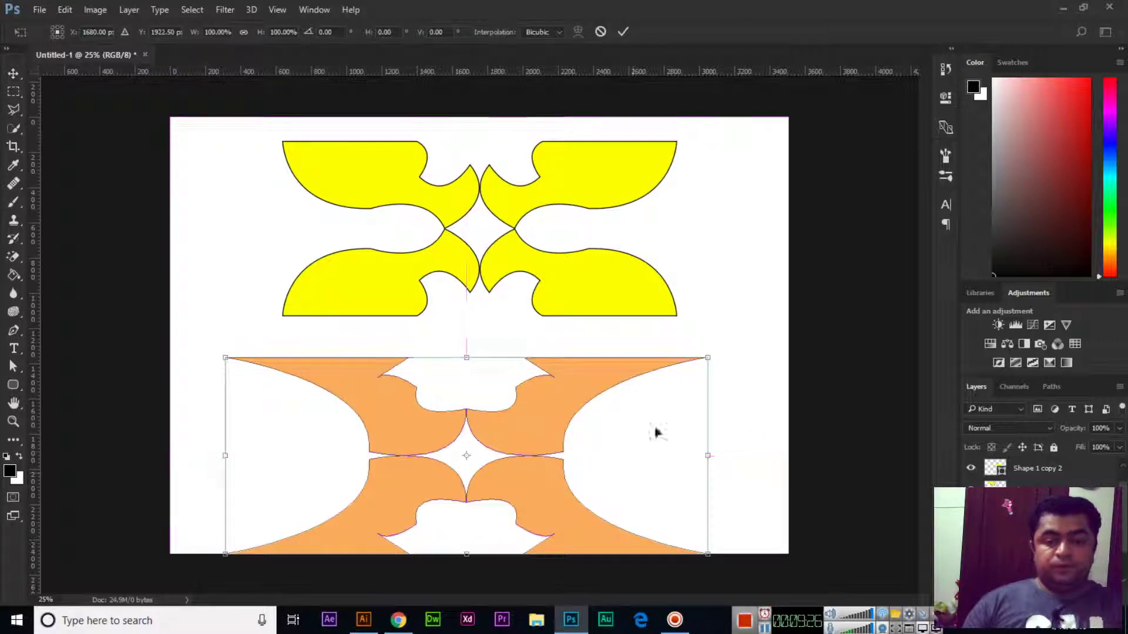
{"action": "left_click_drag", "start_coordinate": [706, 359], "coordinate": [582, 486]}
{"action": "key", "text": "Return"}
{"action": "left_click_drag", "start_coordinate": [493, 453], "coordinate": [454, 376]}
Copy the orange unit to the right, then duplicate the row below it
{"action": "left_click_drag", "start_coordinate": [162, 339], "coordinate": [573, 473]}
{"action": "left_click_drag", "start_coordinate": [401, 378], "coordinate": [757, 380]}
{"action": "left_click_drag", "start_coordinate": [146, 335], "coordinate": [748, 477]}
{"action": "left_click_drag", "start_coordinate": [569, 402], "coordinate": [568, 473]}
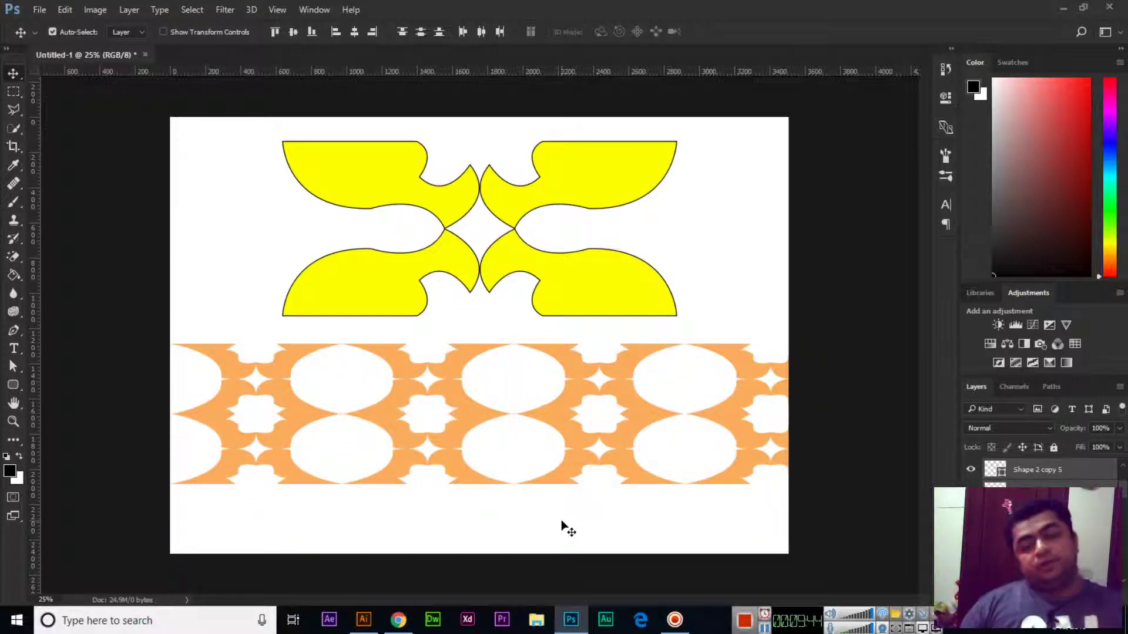